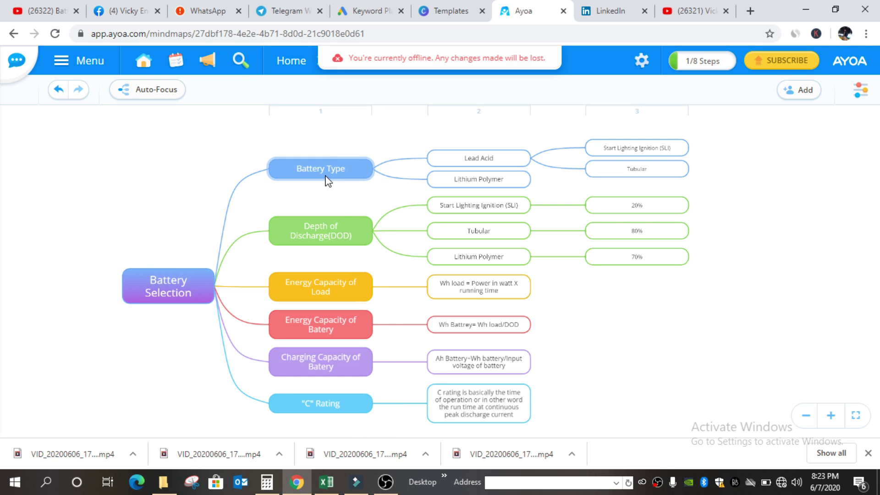
- Zoom around the mind map and select the Battery Type branch
{"action": "scroll", "coordinate": [417, 167], "scroll_direction": "up", "scroll_amount": 2}
{"action": "scroll", "coordinate": [356, 167], "scroll_direction": "up", "scroll_amount": 2}
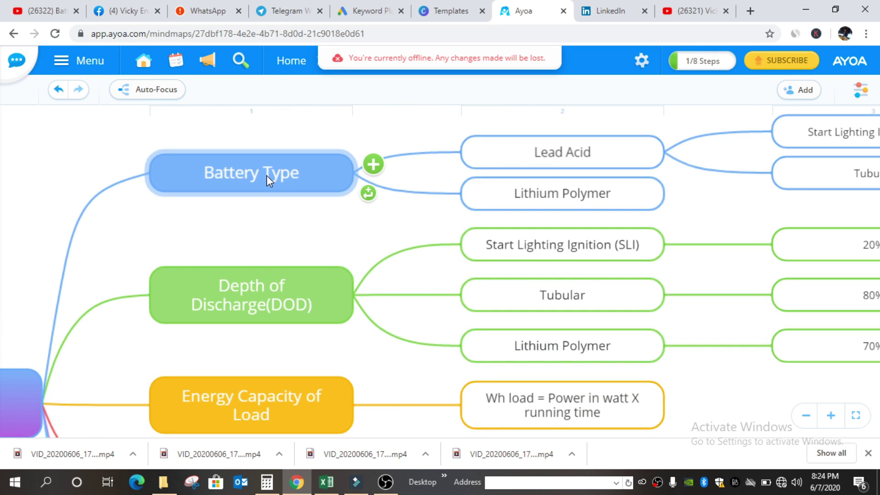
{"action": "left_click", "coordinate": [265, 179]}
{"action": "scroll", "coordinate": [240, 214], "scroll_direction": "down", "scroll_amount": 3}
{"action": "scroll", "coordinate": [507, 206], "scroll_direction": "up", "scroll_amount": 2}
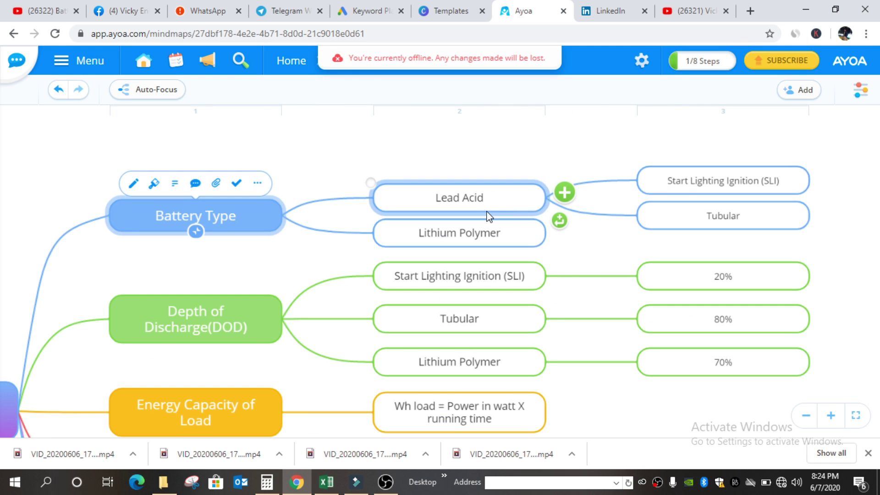
{"action": "scroll", "coordinate": [517, 236], "scroll_direction": "down", "scroll_amount": 1}
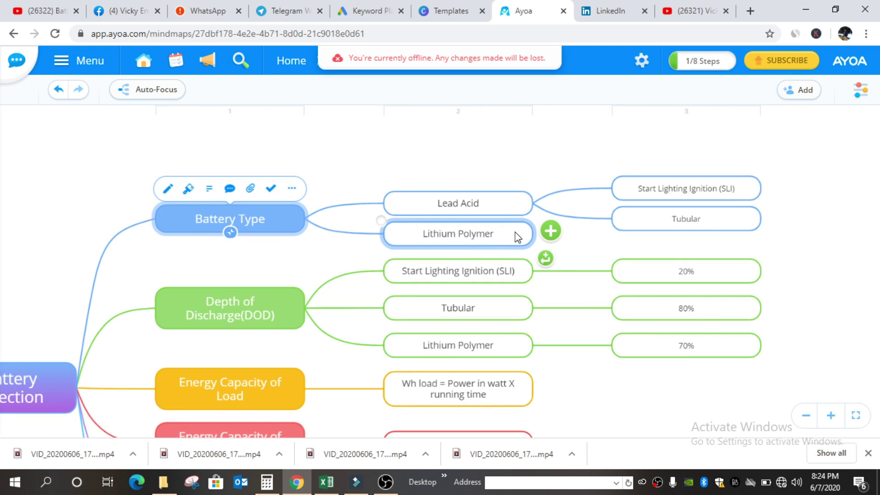
{"action": "scroll", "coordinate": [516, 236], "scroll_direction": "up", "scroll_amount": 2}
{"action": "scroll", "coordinate": [302, 211], "scroll_direction": "down", "scroll_amount": 2}
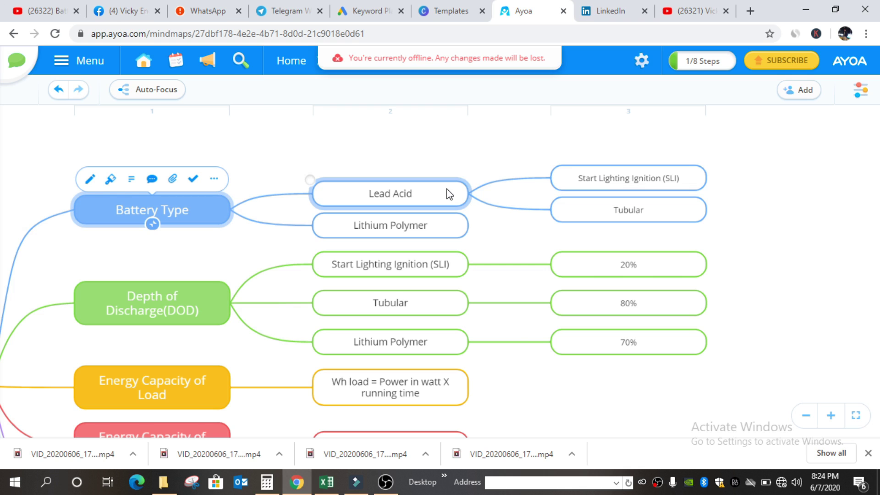
{"action": "scroll", "coordinate": [458, 195], "scroll_direction": "up", "scroll_amount": 2}
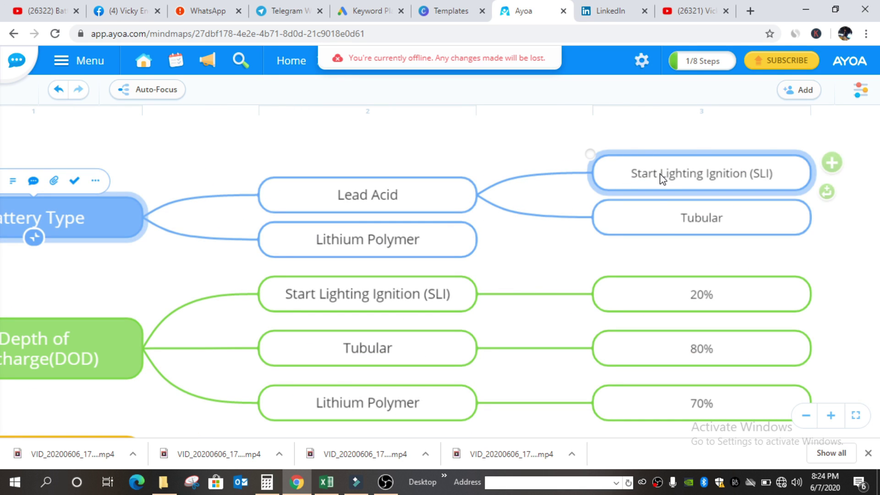
- Review the Start Lighting Ignition (SLI) and Tubular nodes under Lead Acid
{"action": "left_click", "coordinate": [662, 222]}
{"action": "scroll", "coordinate": [419, 214], "scroll_direction": "down", "scroll_amount": 1}
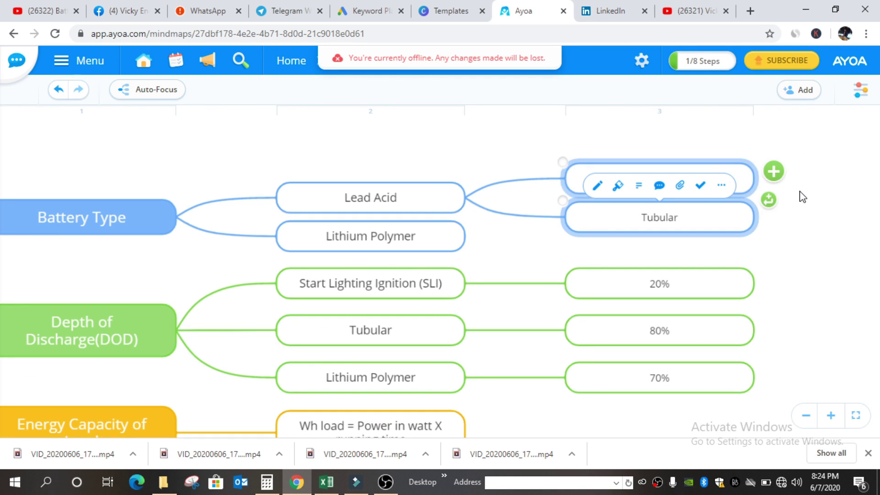
{"action": "left_click", "coordinate": [634, 189]}
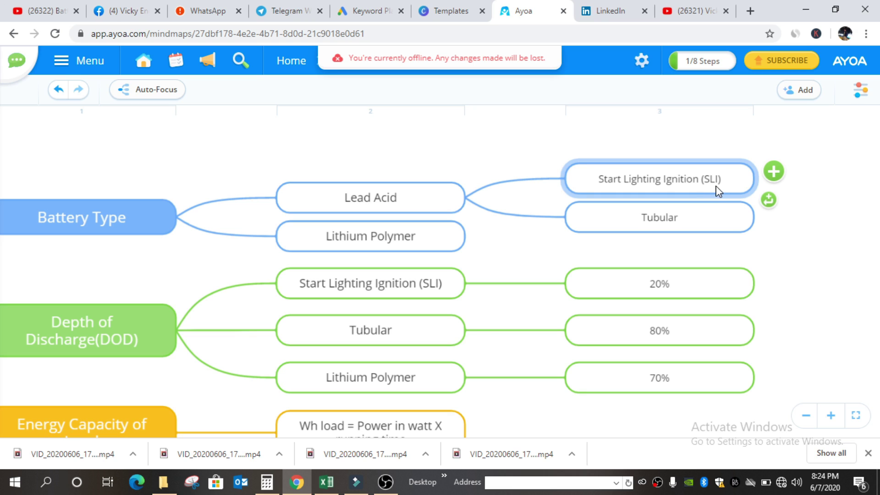
{"action": "left_click", "coordinate": [650, 223]}
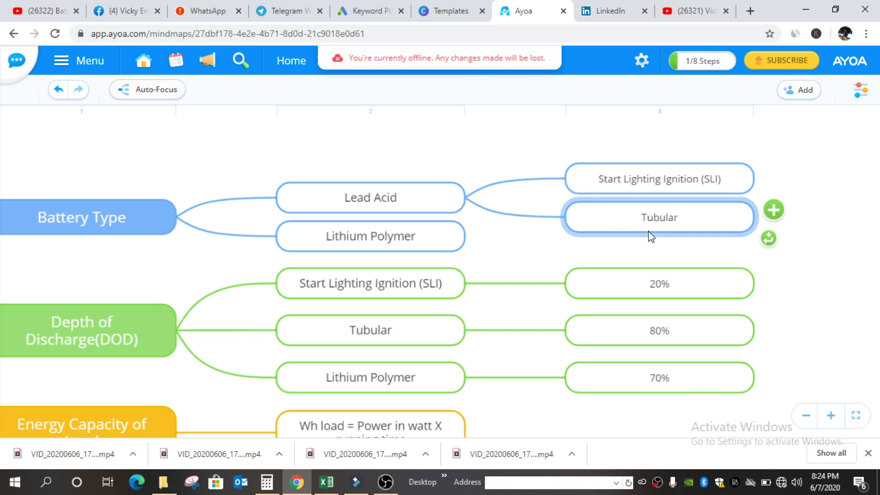
{"action": "key", "text": "Up"}
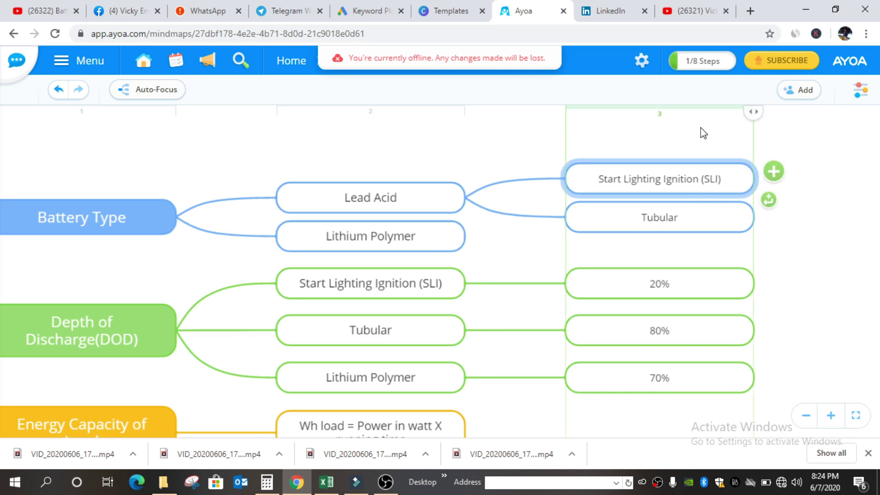
{"action": "left_click", "coordinate": [658, 178]}
{"action": "scroll", "coordinate": [485, 182], "scroll_direction": "down", "scroll_amount": 1}
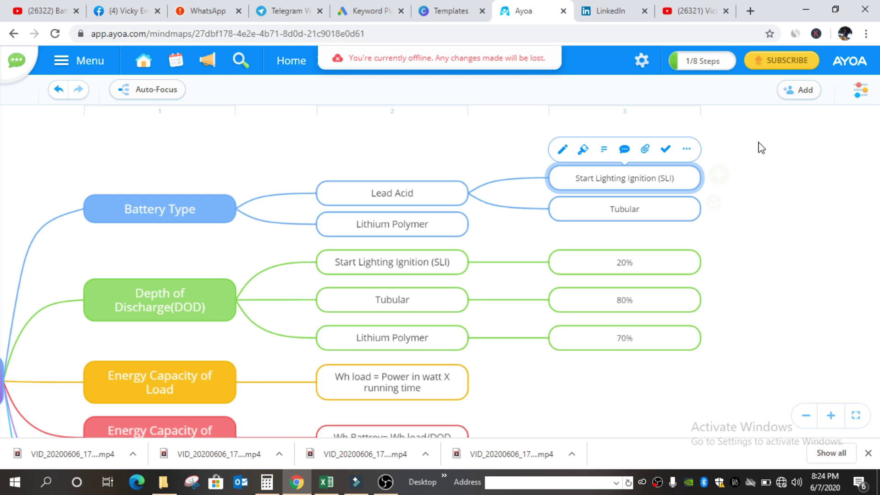
{"action": "scroll", "coordinate": [751, 161], "scroll_direction": "up", "scroll_amount": 3}
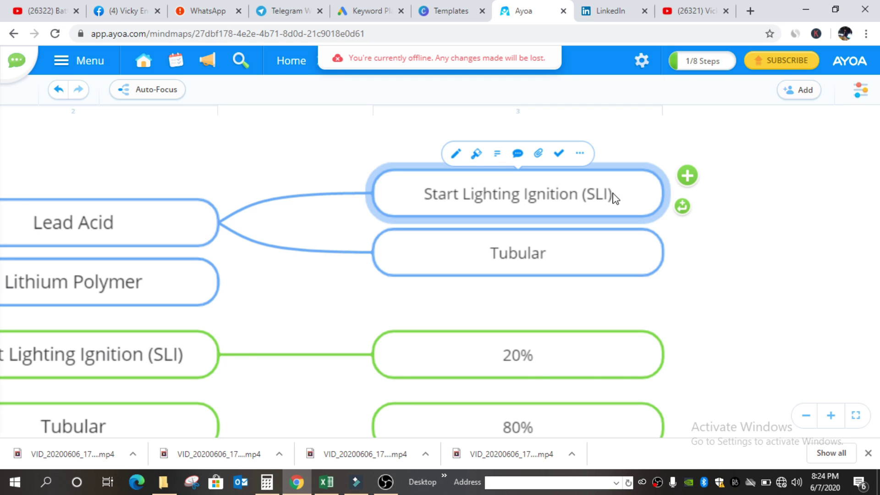
- Open the SLI and Tubular node labels for editing, leaving their text unchanged
{"action": "double_click", "coordinate": [642, 197]}
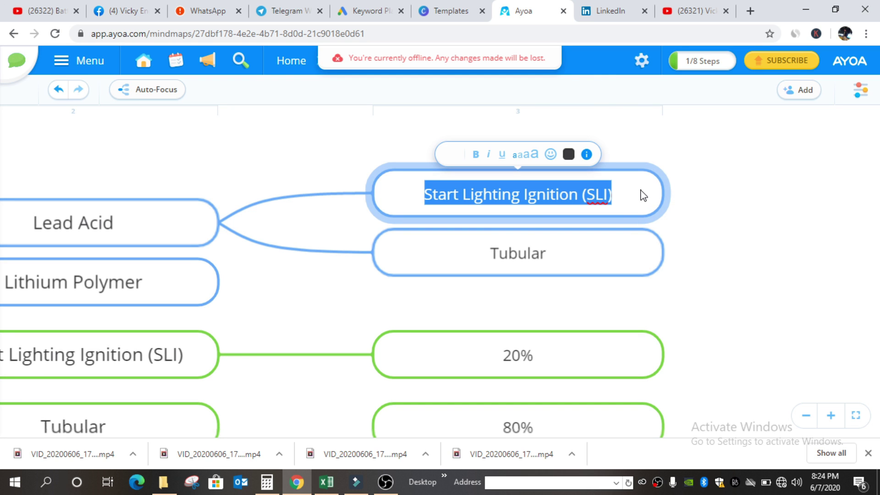
{"action": "key", "text": "Escape"}
{"action": "double_click", "coordinate": [594, 204]}
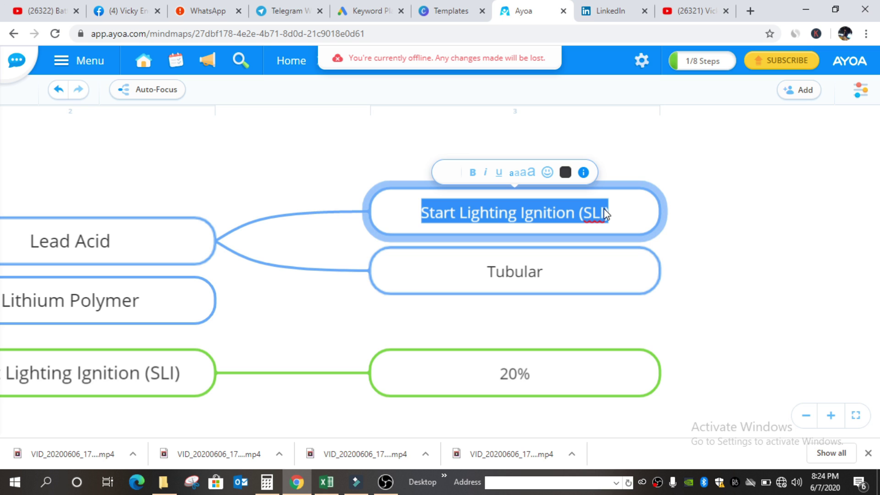
{"action": "left_click", "coordinate": [697, 226]}
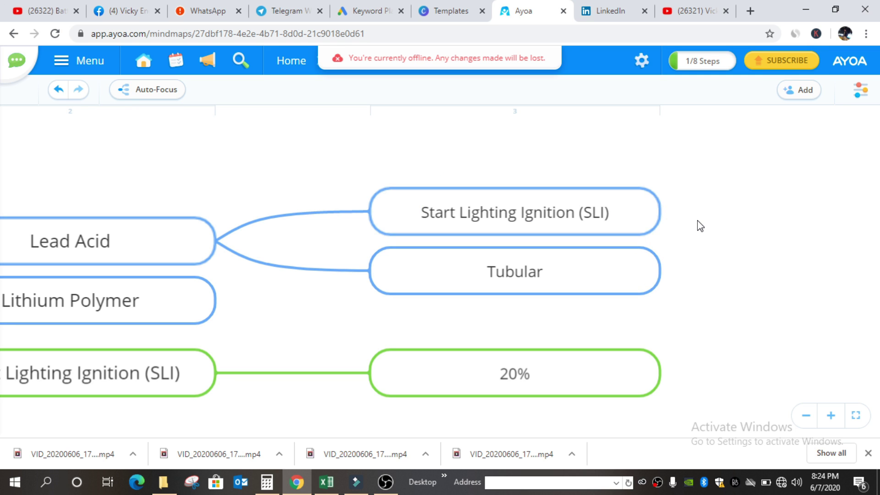
{"action": "scroll", "coordinate": [736, 218], "scroll_direction": "down", "scroll_amount": 3}
{"action": "left_click", "coordinate": [657, 270]}
{"action": "scroll", "coordinate": [603, 315], "scroll_direction": "up", "scroll_amount": 2}
{"action": "left_click", "coordinate": [565, 249]}
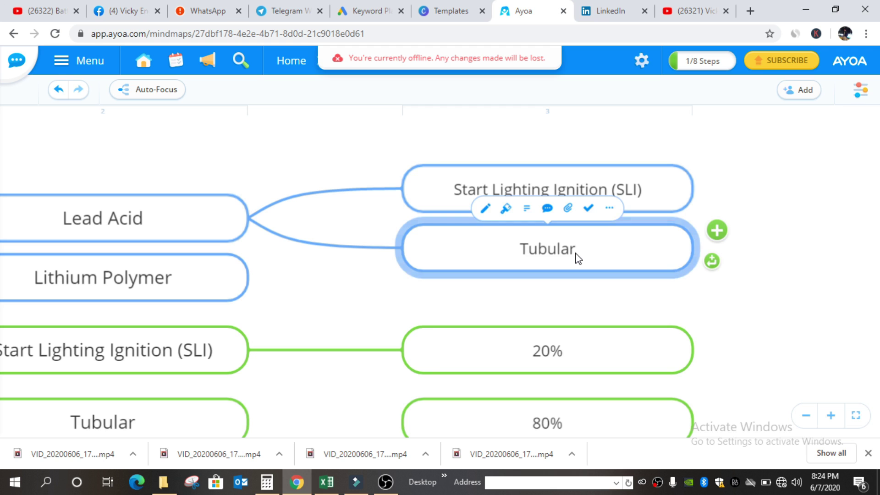
{"action": "double_click", "coordinate": [578, 258]}
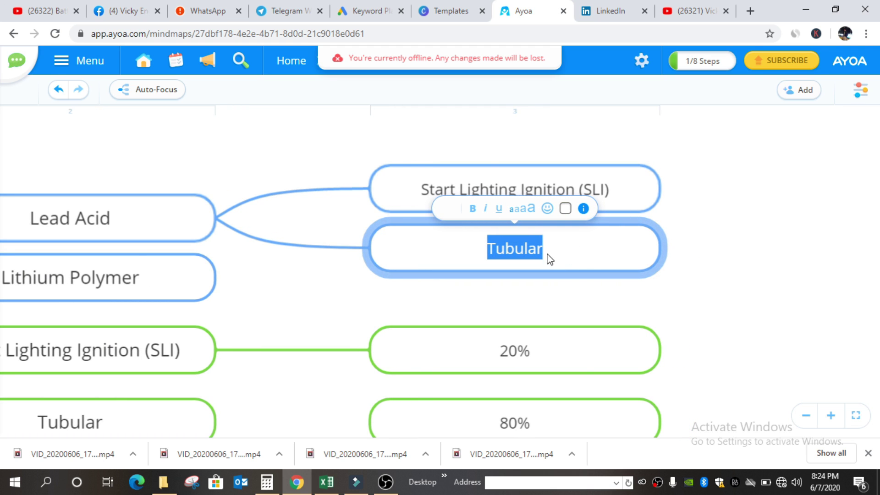
{"action": "scroll", "coordinate": [546, 257], "scroll_direction": "down", "scroll_amount": 4}
{"action": "scroll", "coordinate": [280, 330], "scroll_direction": "up", "scroll_amount": 3}
{"action": "scroll", "coordinate": [266, 321], "scroll_direction": "up", "scroll_amount": 1}
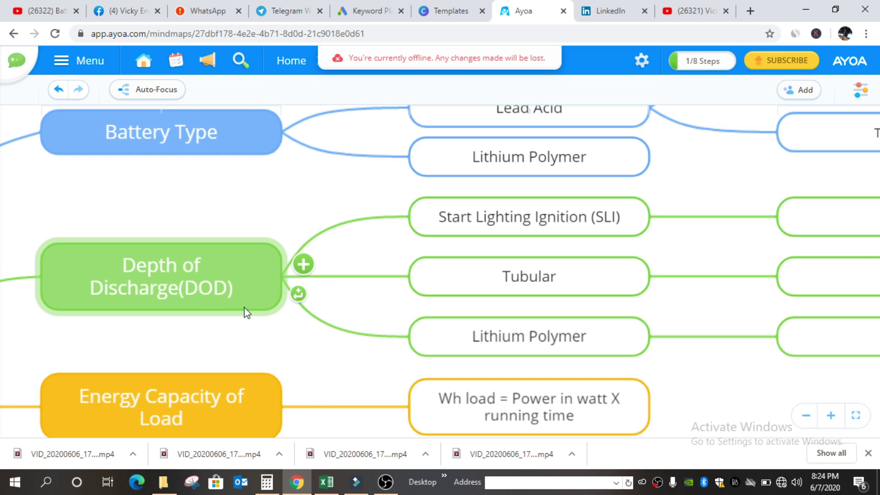
{"action": "scroll", "coordinate": [220, 307], "scroll_direction": "down", "scroll_amount": 2}
{"action": "scroll", "coordinate": [226, 282], "scroll_direction": "up", "scroll_amount": 1}
{"action": "scroll", "coordinate": [217, 293], "scroll_direction": "up", "scroll_amount": 1}
- Review the Depth of Discharge (DOD) branch, checking its SLI, 80% and 20% nodes
{"action": "left_click", "coordinate": [234, 285]}
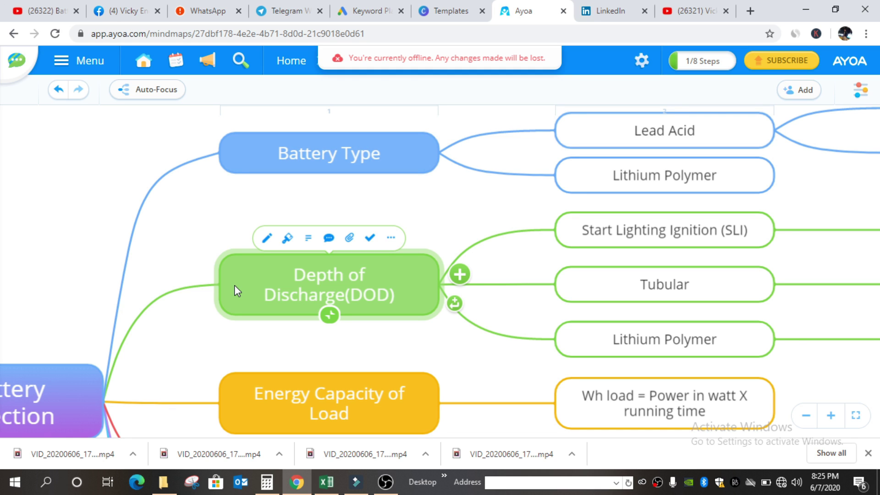
{"action": "scroll", "coordinate": [198, 222], "scroll_direction": "down", "scroll_amount": 2}
{"action": "scroll", "coordinate": [177, 243], "scroll_direction": "down", "scroll_amount": 1}
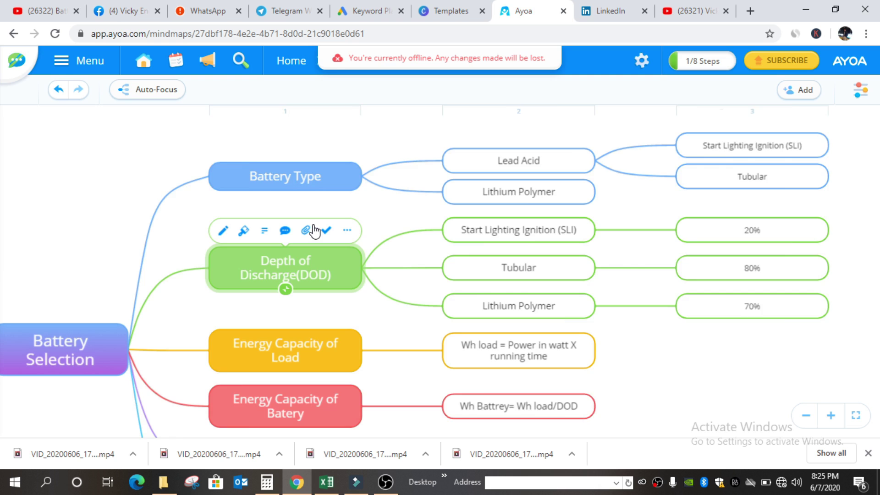
{"action": "scroll", "coordinate": [644, 261], "scroll_direction": "down", "scroll_amount": 1}
{"action": "left_click", "coordinate": [645, 261]}
{"action": "scroll", "coordinate": [651, 261], "scroll_direction": "up", "scroll_amount": 2}
{"action": "left_click", "coordinate": [517, 222]}
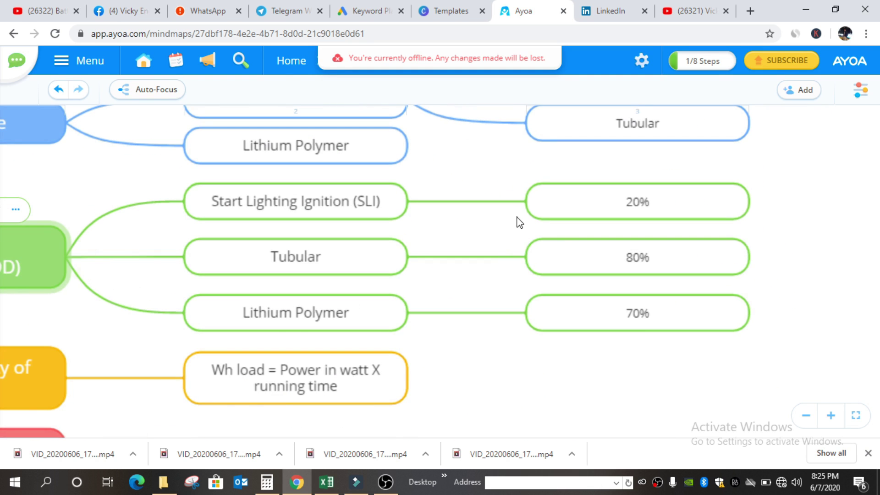
{"action": "scroll", "coordinate": [516, 220], "scroll_direction": "up", "scroll_amount": 2}
{"action": "left_click", "coordinate": [293, 215]}
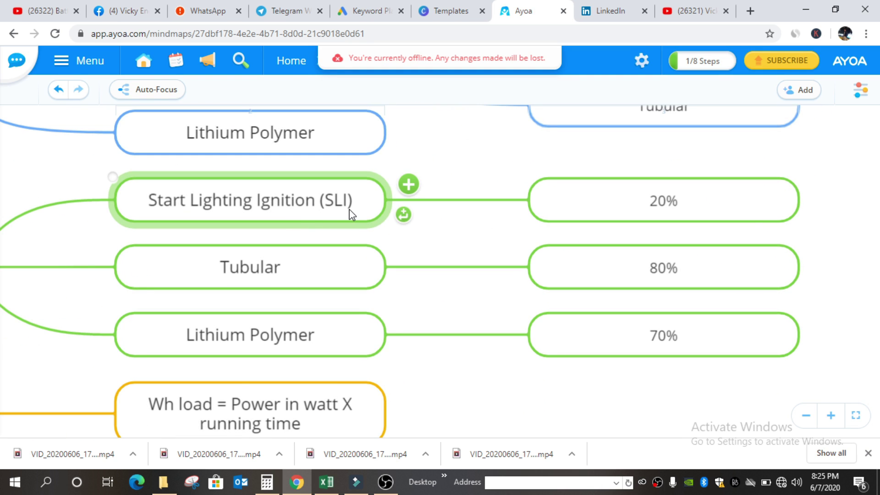
{"action": "scroll", "coordinate": [349, 220], "scroll_direction": "down", "scroll_amount": 2}
{"action": "left_click", "coordinate": [607, 200]}
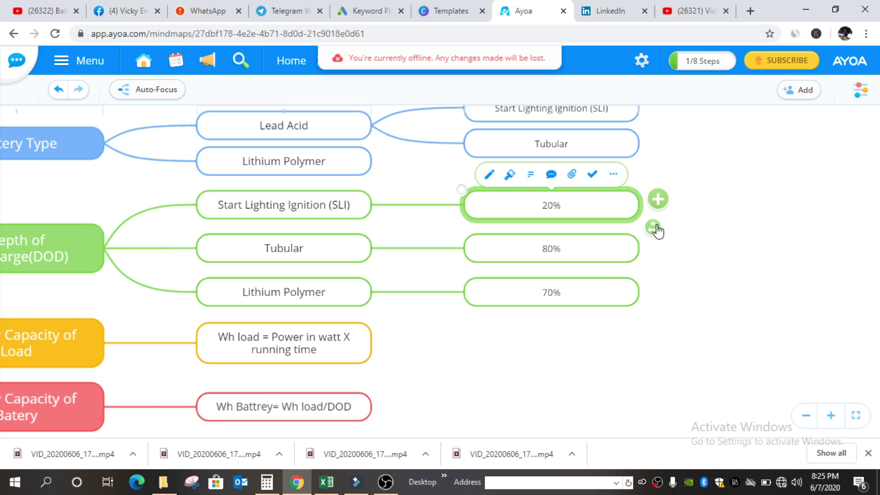
- Compare the 80% and 70% depth of discharge values
{"action": "scroll", "coordinate": [657, 228], "scroll_direction": "up", "scroll_amount": 2}
{"action": "scroll", "coordinate": [687, 257], "scroll_direction": "down", "scroll_amount": 1}
{"action": "scroll", "coordinate": [678, 163], "scroll_direction": "down", "scroll_amount": 2}
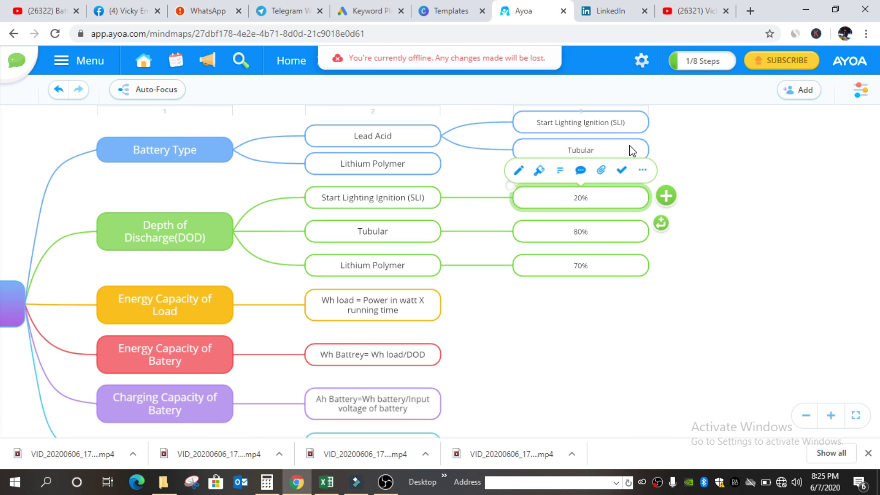
{"action": "scroll", "coordinate": [631, 122], "scroll_direction": "up", "scroll_amount": 2}
{"action": "scroll", "coordinate": [698, 249], "scroll_direction": "down", "scroll_amount": 2}
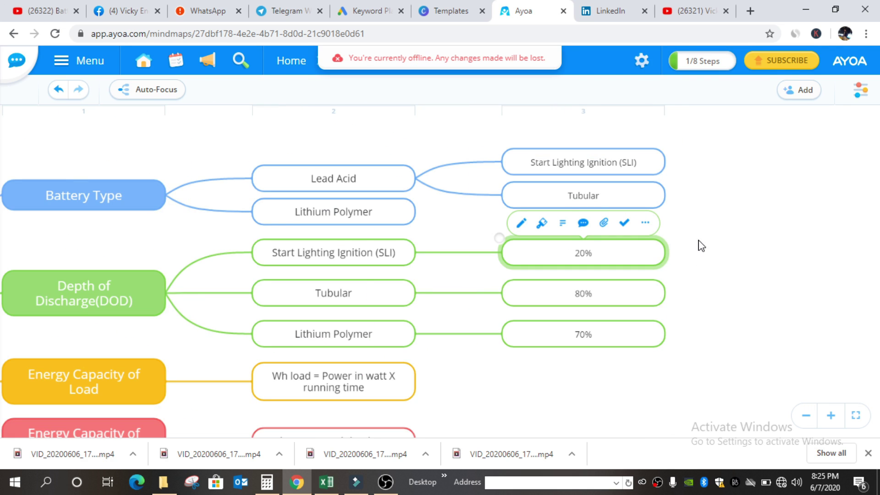
{"action": "scroll", "coordinate": [691, 165], "scroll_direction": "up", "scroll_amount": 4}
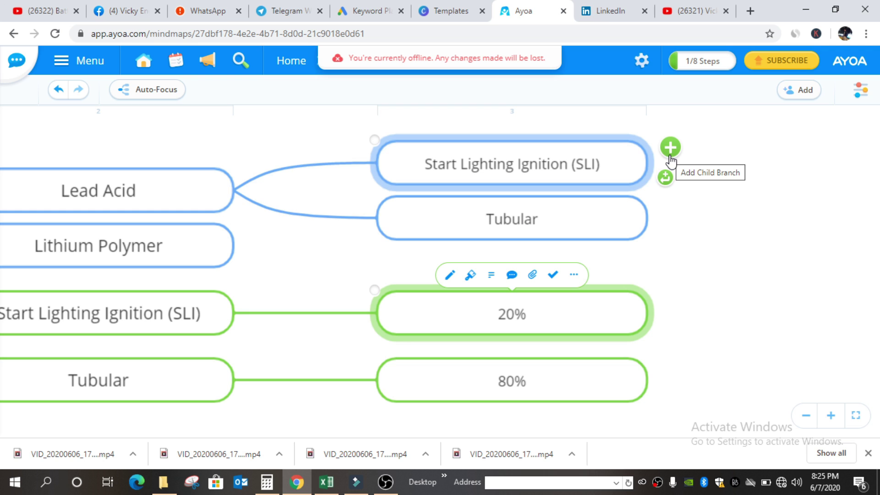
{"action": "scroll", "coordinate": [509, 326], "scroll_direction": "up", "scroll_amount": 1}
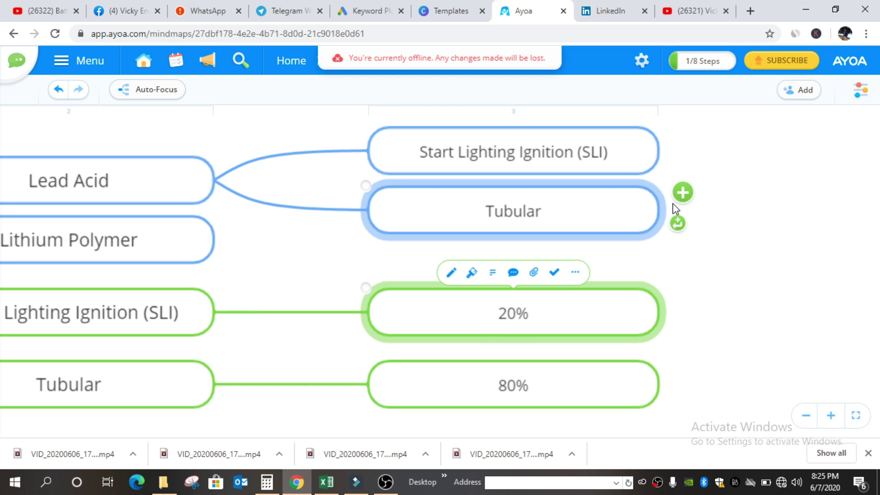
{"action": "scroll", "coordinate": [658, 192], "scroll_direction": "down", "scroll_amount": 3}
{"action": "scroll", "coordinate": [572, 223], "scroll_direction": "down", "scroll_amount": 1}
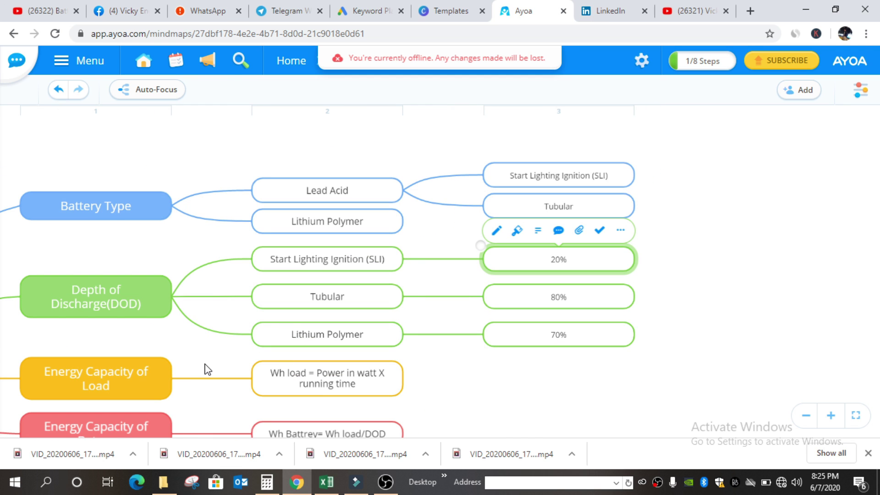
{"action": "scroll", "coordinate": [353, 314], "scroll_direction": "up", "scroll_amount": 2}
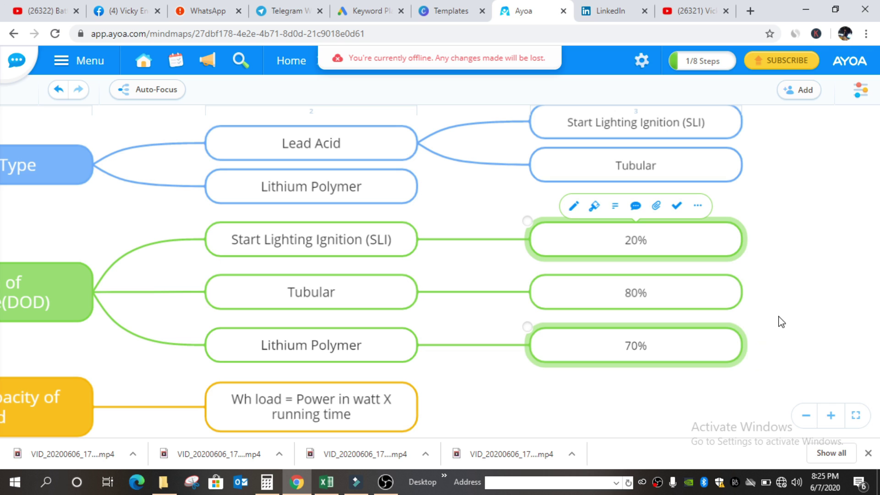
{"action": "left_click", "coordinate": [677, 301]}
{"action": "scroll", "coordinate": [589, 232], "scroll_direction": "down", "scroll_amount": 2}
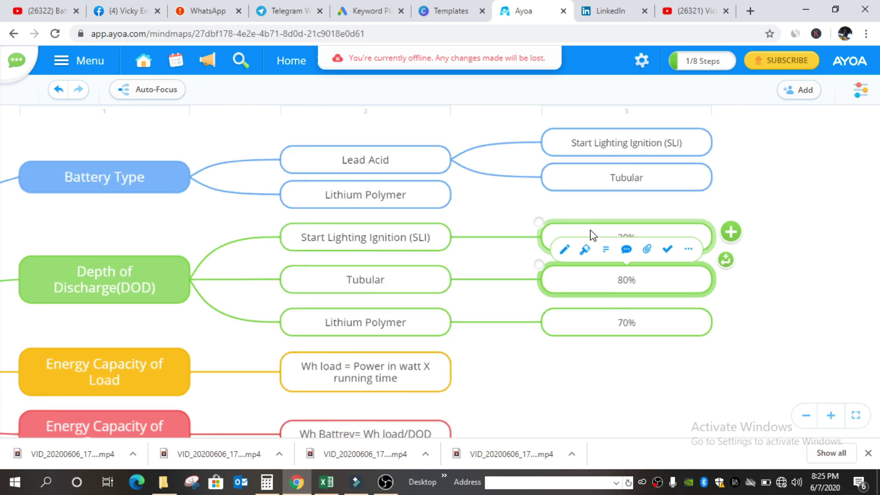
{"action": "scroll", "coordinate": [583, 321], "scroll_direction": "up", "scroll_amount": 2}
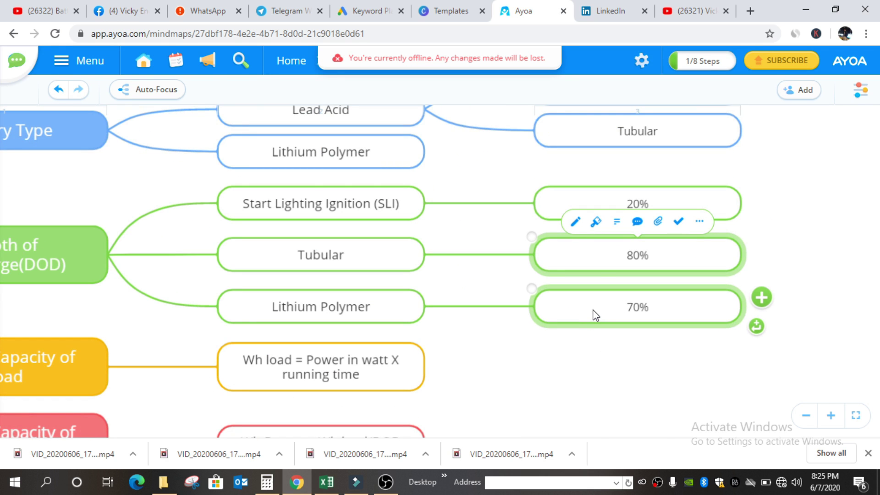
{"action": "left_click", "coordinate": [594, 314]}
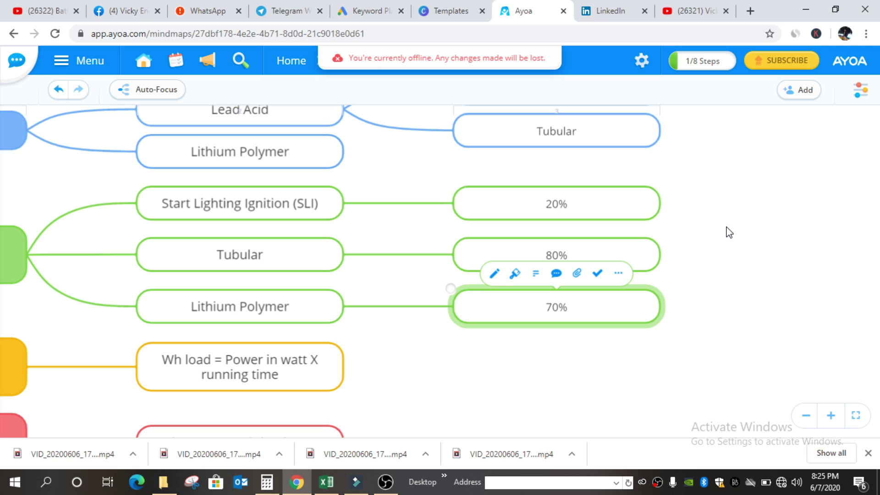
- Zoom in and out to inspect the lower branches of the mind map
{"action": "scroll", "coordinate": [714, 233], "scroll_direction": "down", "scroll_amount": 2}
{"action": "scroll", "coordinate": [444, 283], "scroll_direction": "up", "scroll_amount": 2}
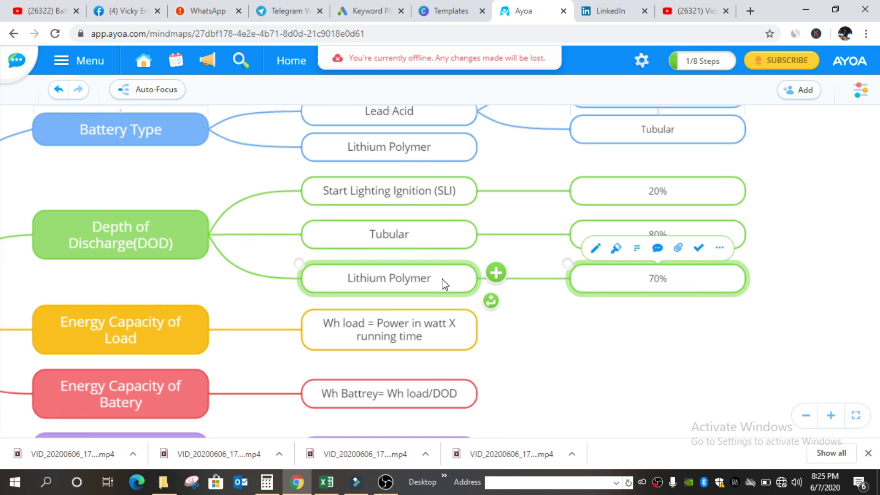
{"action": "scroll", "coordinate": [444, 282], "scroll_direction": "up", "scroll_amount": 1}
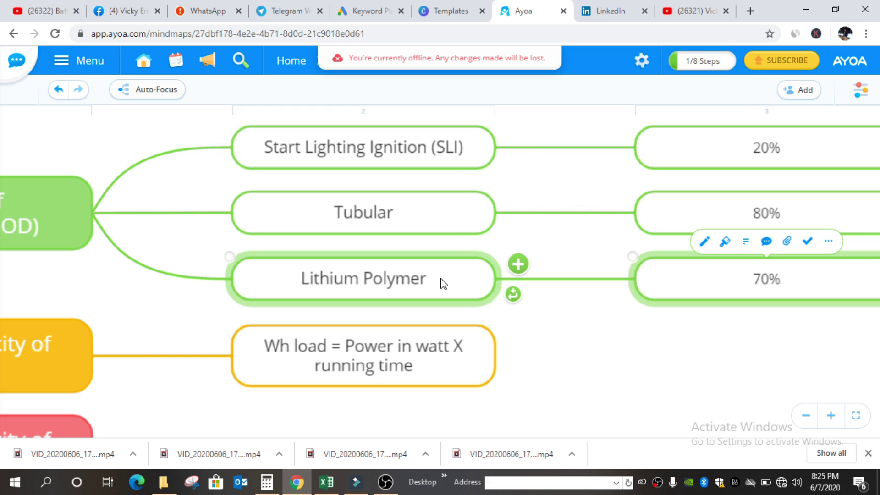
{"action": "scroll", "coordinate": [388, 278], "scroll_direction": "down", "scroll_amount": 3}
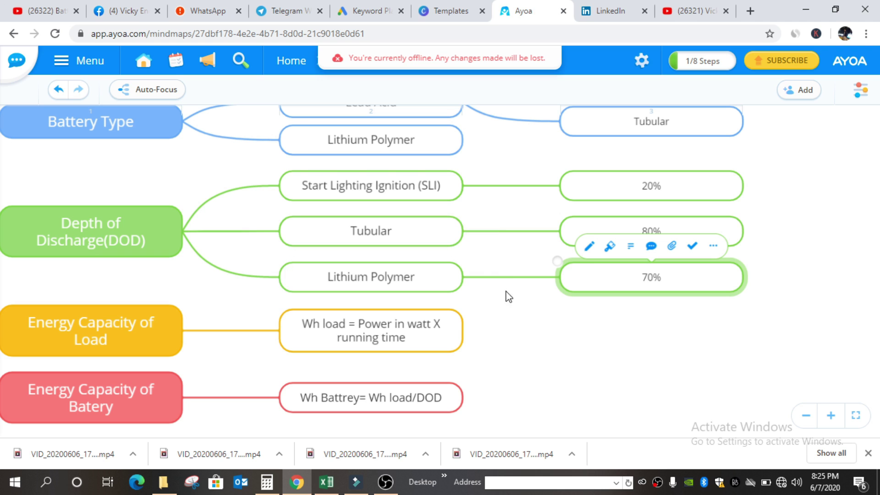
{"action": "scroll", "coordinate": [518, 222], "scroll_direction": "down", "scroll_amount": 1}
{"action": "scroll", "coordinate": [520, 221], "scroll_direction": "down", "scroll_amount": 1}
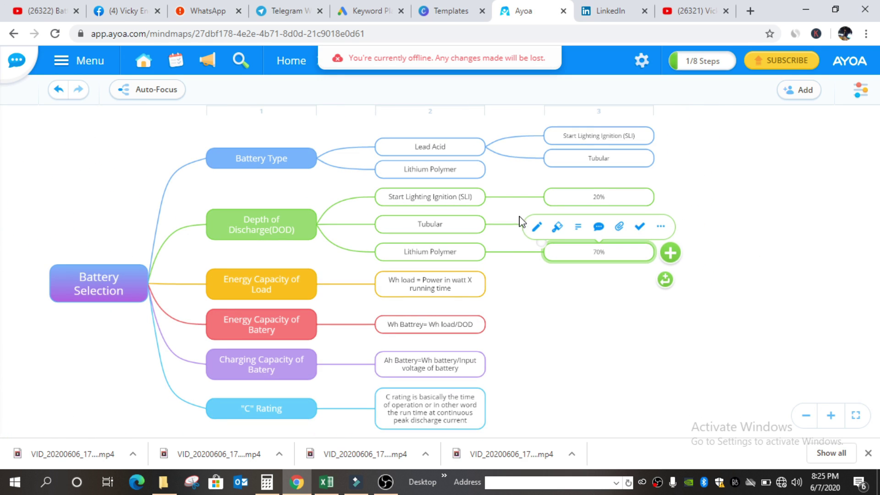
{"action": "scroll", "coordinate": [458, 418], "scroll_direction": "up", "scroll_amount": 1}
{"action": "scroll", "coordinate": [337, 349], "scroll_direction": "up", "scroll_amount": 1}
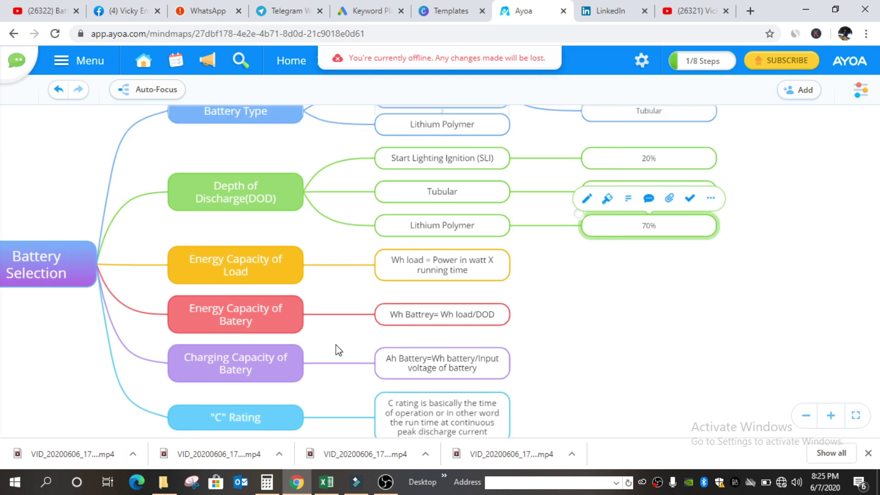
{"action": "scroll", "coordinate": [318, 213], "scroll_direction": "down", "scroll_amount": 1}
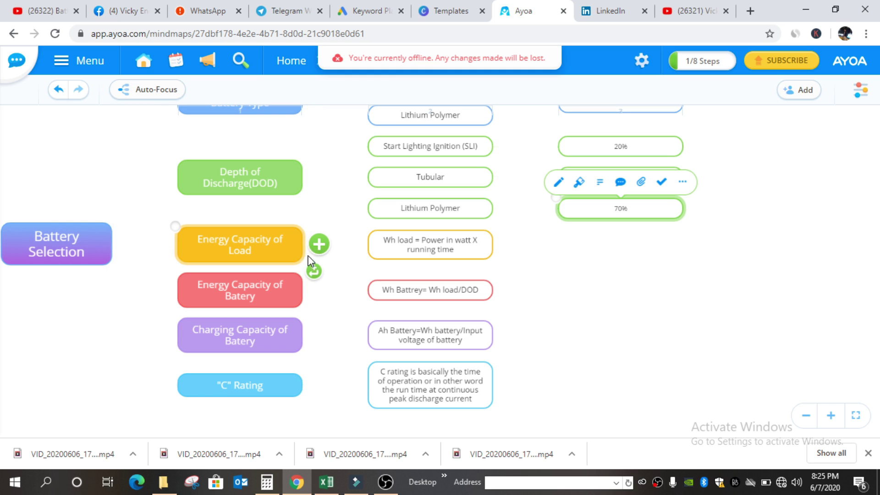
{"action": "scroll", "coordinate": [270, 264], "scroll_direction": "up", "scroll_amount": 1}
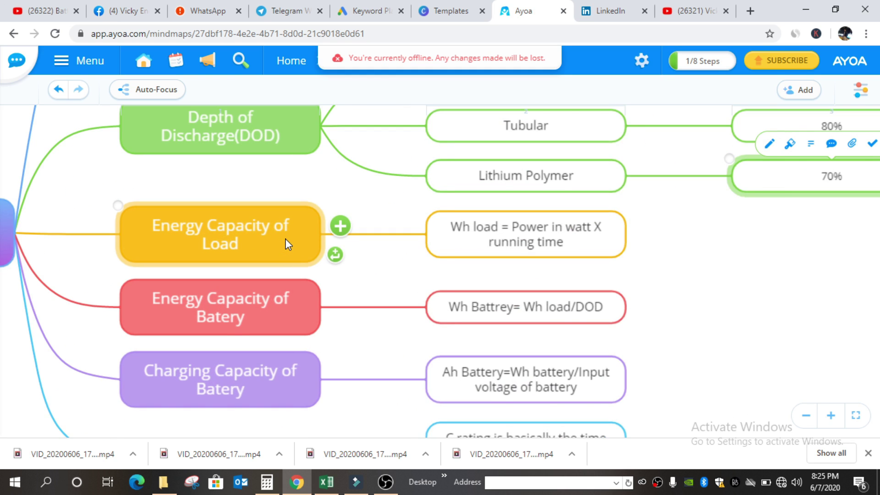
{"action": "scroll", "coordinate": [285, 238], "scroll_direction": "up", "scroll_amount": 1}
{"action": "scroll", "coordinate": [285, 238], "scroll_direction": "down", "scroll_amount": 1}
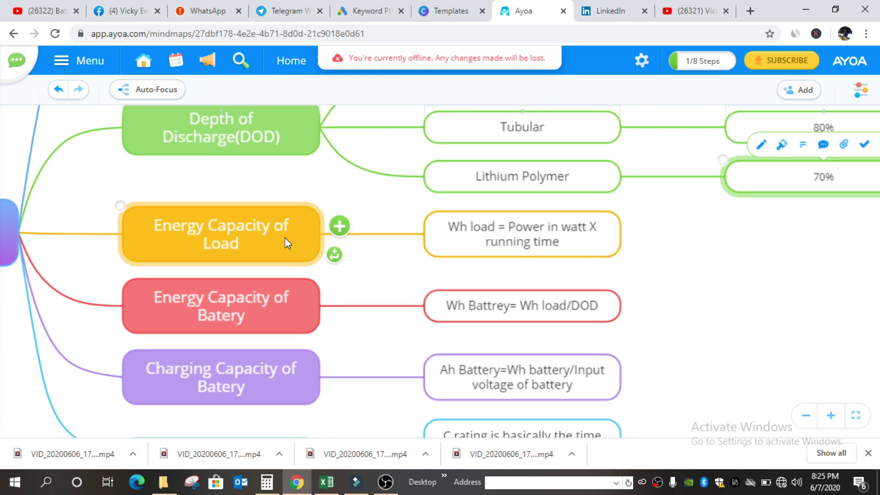
{"action": "mouse_move", "coordinate": [276, 311]}
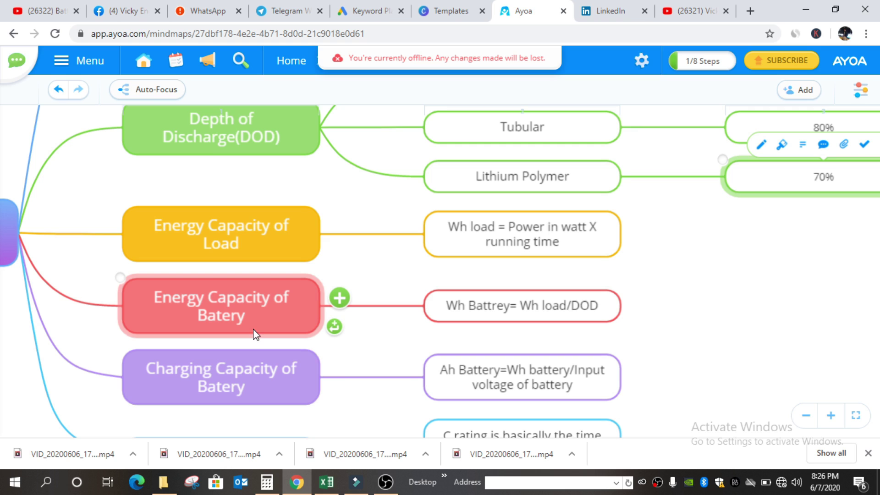
{"action": "mouse_move", "coordinate": [263, 383]}
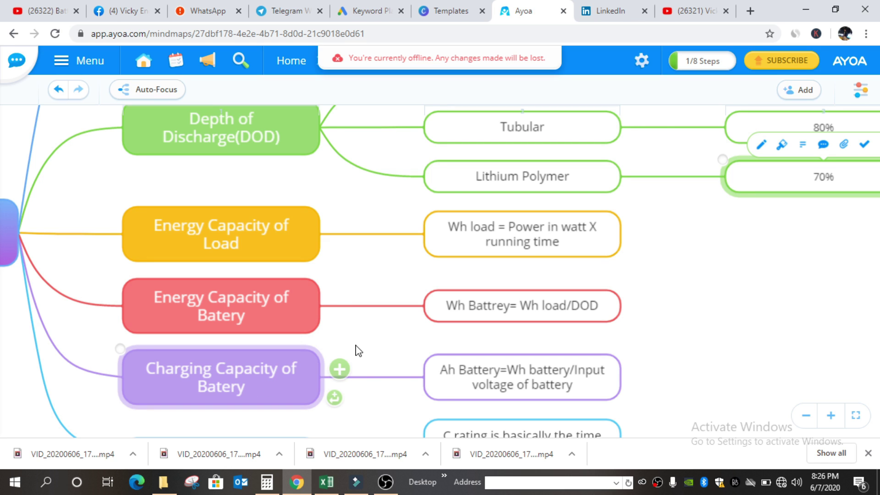
{"action": "mouse_move", "coordinate": [361, 218]}
{"action": "scroll", "coordinate": [363, 219], "scroll_direction": "up", "scroll_amount": 1}
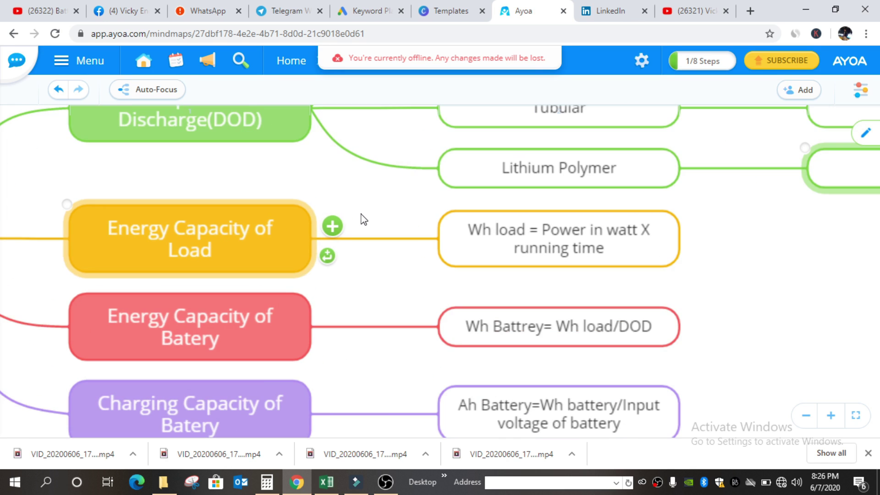
{"action": "scroll", "coordinate": [357, 224], "scroll_direction": "up", "scroll_amount": 2}
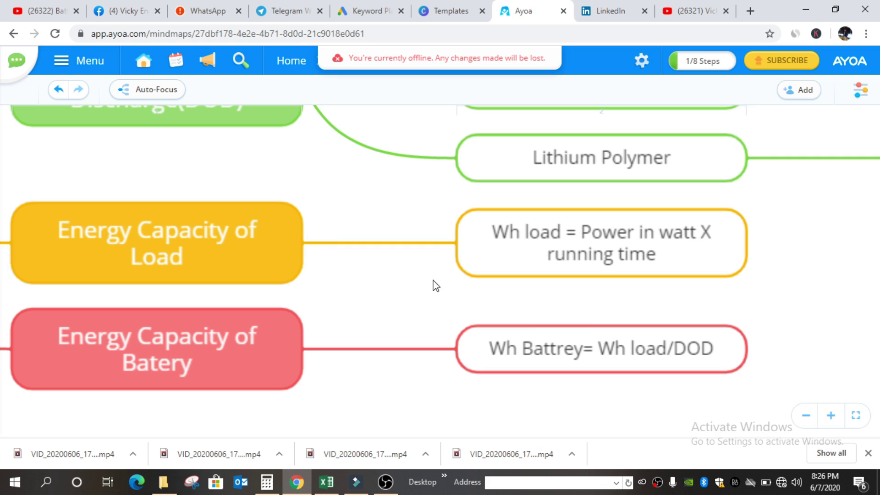
- Highlight 'Power in watt', then just 'watt', in the Wh load formula node
{"action": "mouse_move", "coordinate": [515, 250]}
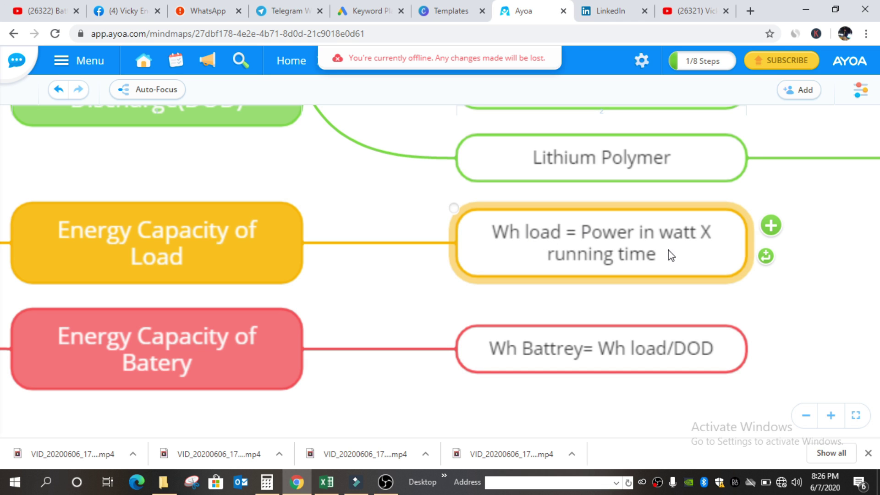
{"action": "left_click", "coordinate": [631, 247]}
{"action": "left_click", "coordinate": [628, 251]}
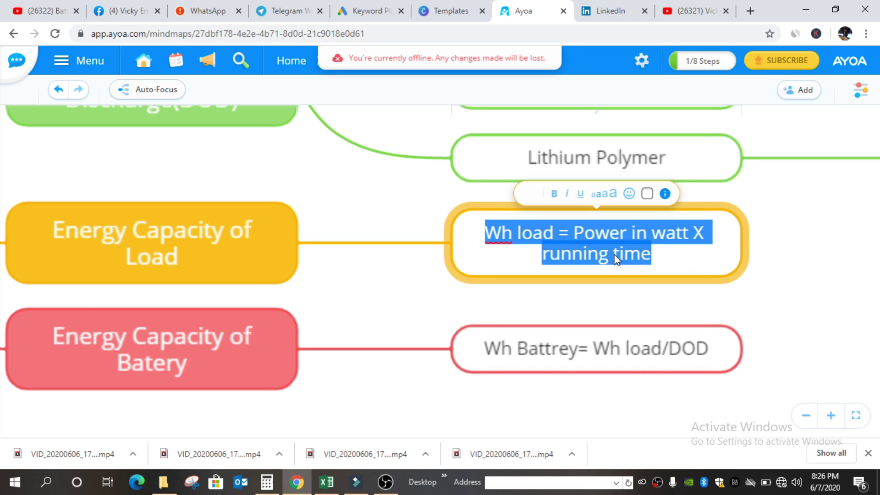
{"action": "left_click", "coordinate": [588, 260]}
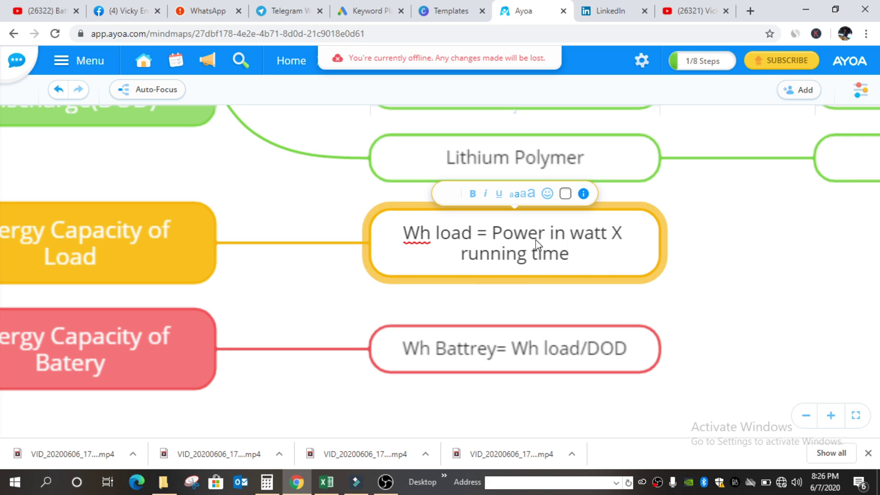
{"action": "left_click_drag", "start_coordinate": [493, 232], "coordinate": [607, 238]}
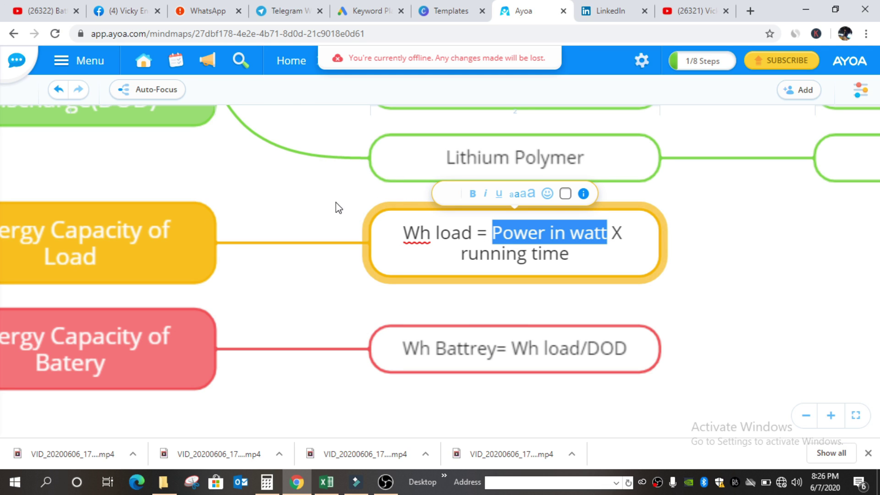
{"action": "left_click", "coordinate": [637, 256]}
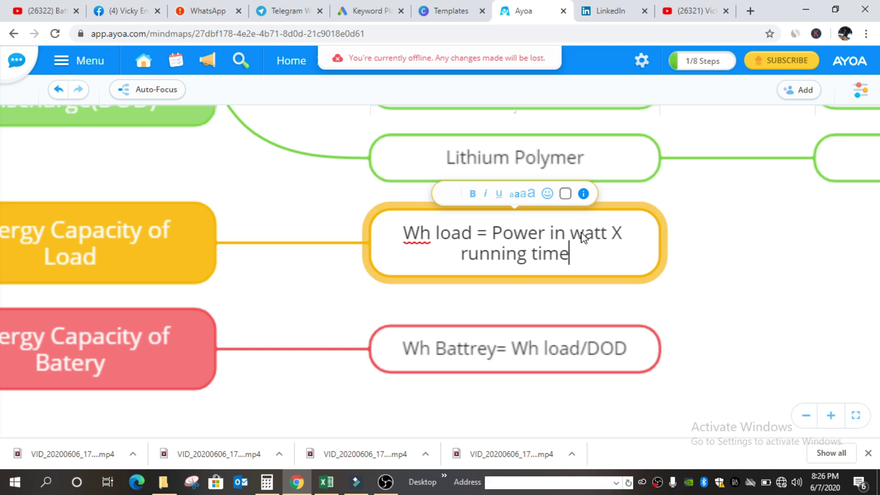
{"action": "left_click_drag", "start_coordinate": [569, 235], "coordinate": [607, 243]}
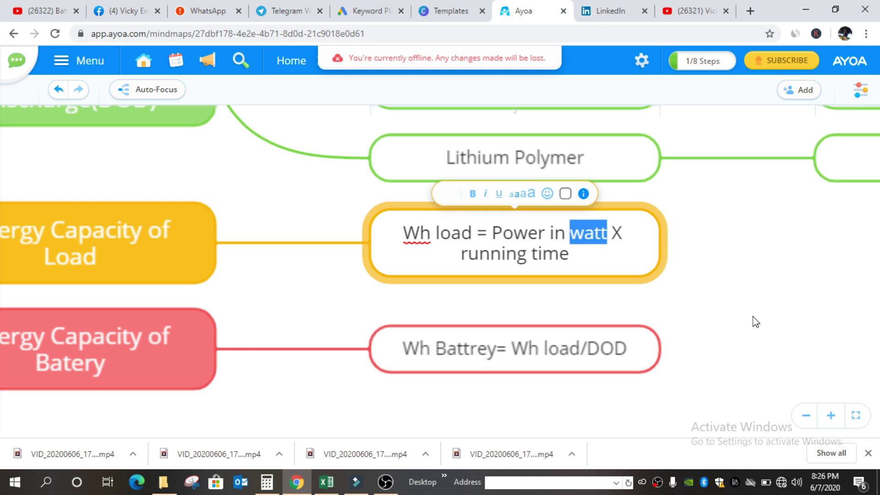
{"action": "left_click", "coordinate": [739, 265]}
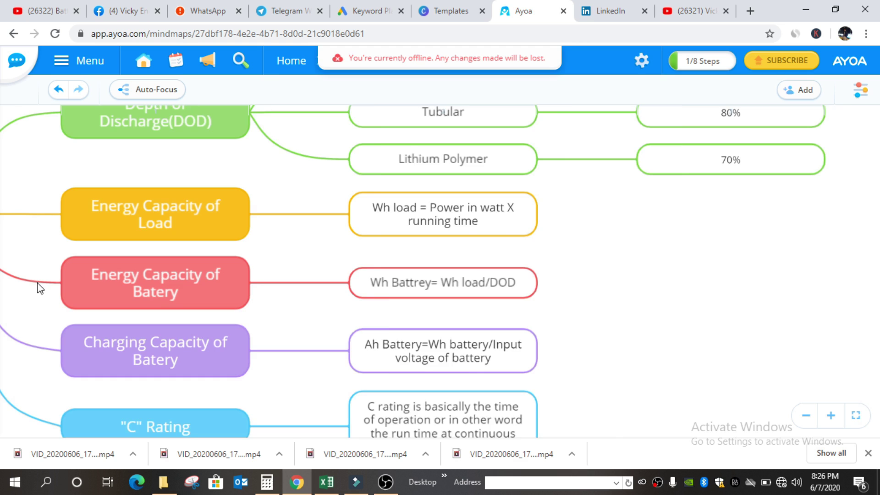
- Highlight part of the 'Wh Battrey= Wh load/DOD' formula under Energy Capacity of Batery
{"action": "left_click", "coordinate": [138, 310]}
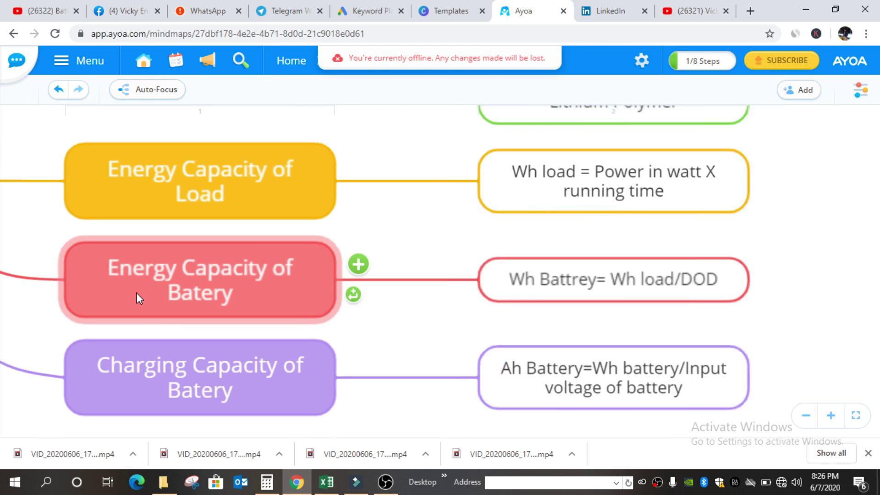
{"action": "left_click", "coordinate": [637, 304]}
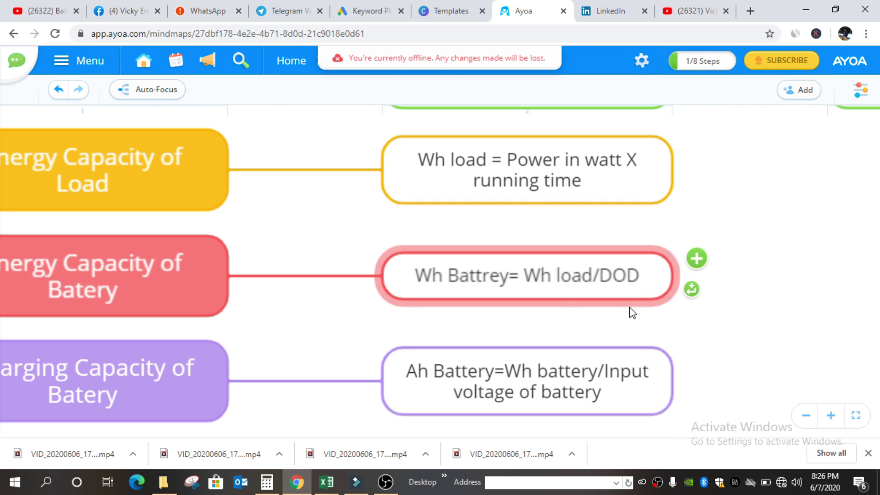
{"action": "double_click", "coordinate": [530, 278]}
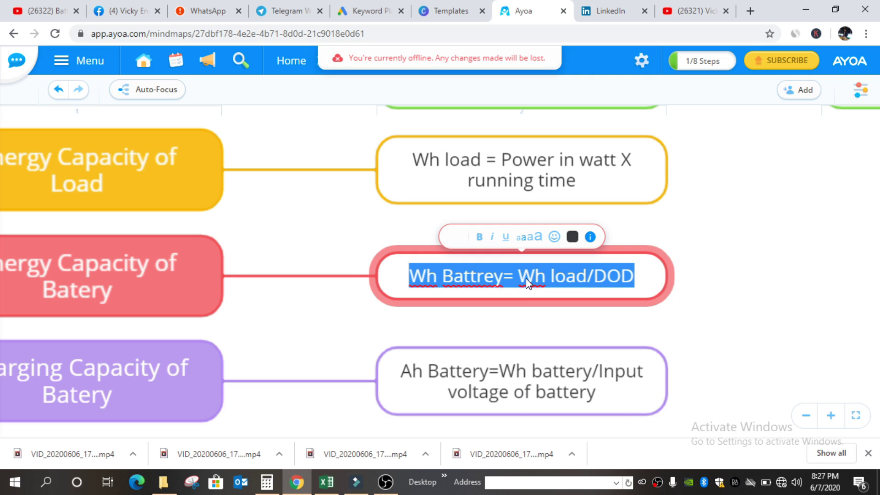
{"action": "left_click_drag", "start_coordinate": [511, 277], "coordinate": [649, 283]}
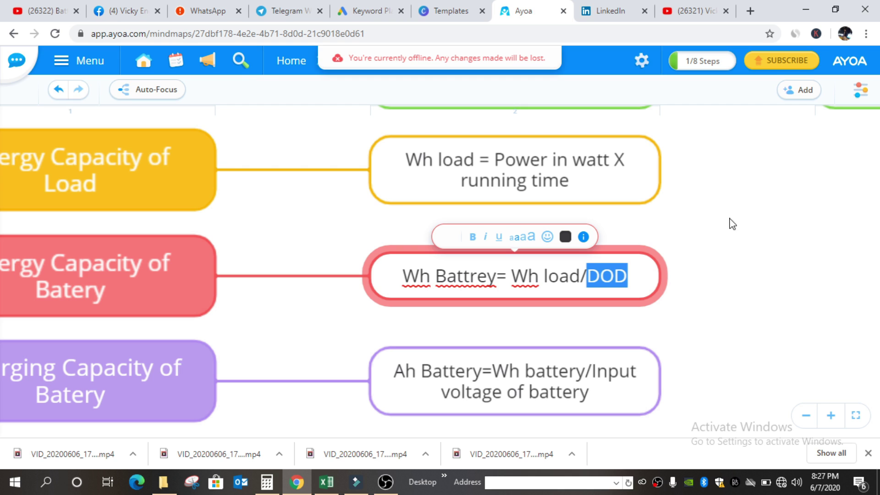
{"action": "left_click", "coordinate": [687, 214]}
- Recheck the Tubular node's 80% and the SLI batteries' 20% discharge values
{"action": "scroll", "coordinate": [456, 234], "scroll_direction": "down", "scroll_amount": 3}
{"action": "scroll", "coordinate": [515, 200], "scroll_direction": "up", "scroll_amount": 3}
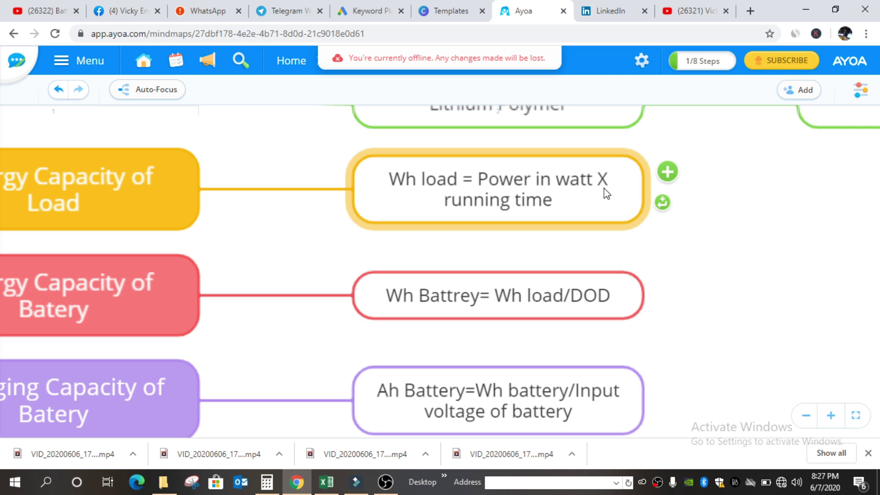
{"action": "scroll", "coordinate": [543, 265], "scroll_direction": "down", "scroll_amount": 5}
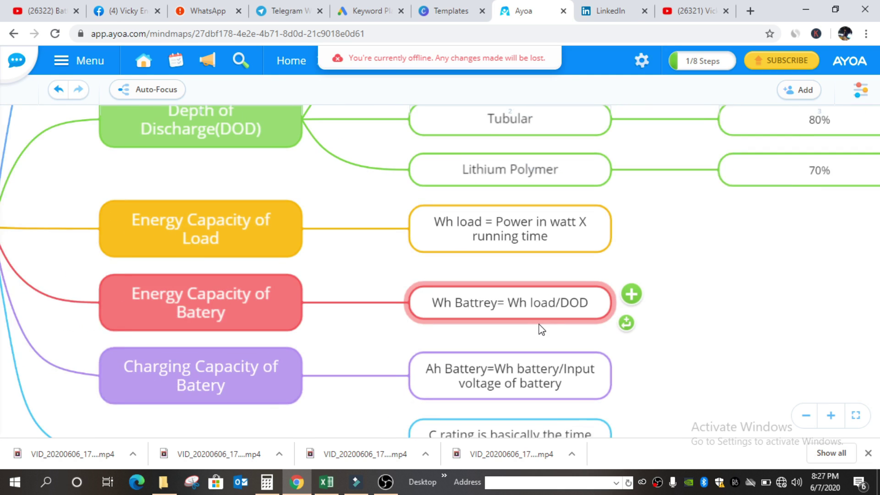
{"action": "scroll", "coordinate": [778, 176], "scroll_direction": "up", "scroll_amount": 5}
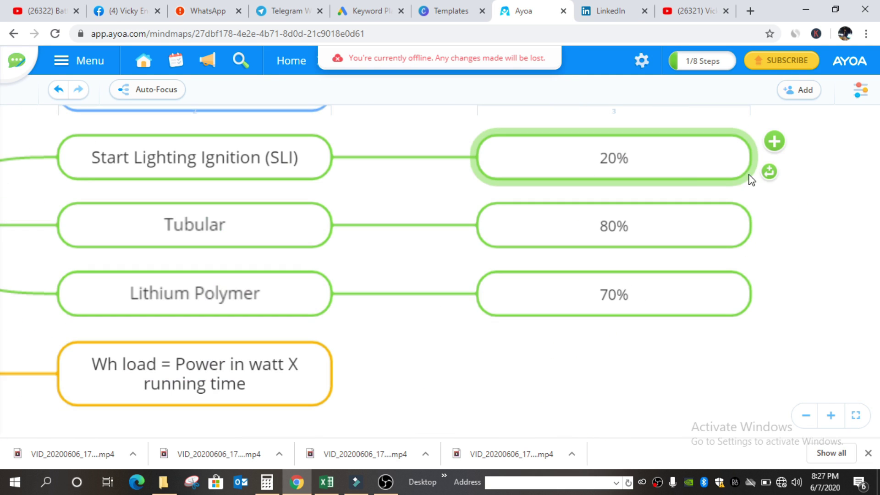
{"action": "scroll", "coordinate": [313, 141], "scroll_direction": "down", "scroll_amount": 1}
{"action": "scroll", "coordinate": [219, 210], "scroll_direction": "up", "scroll_amount": 2}
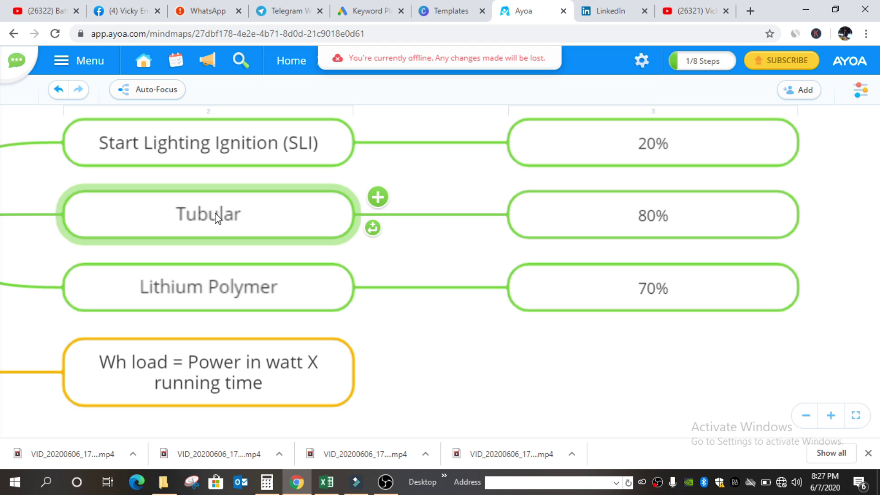
{"action": "left_click", "coordinate": [218, 217]}
{"action": "left_click", "coordinate": [651, 214]}
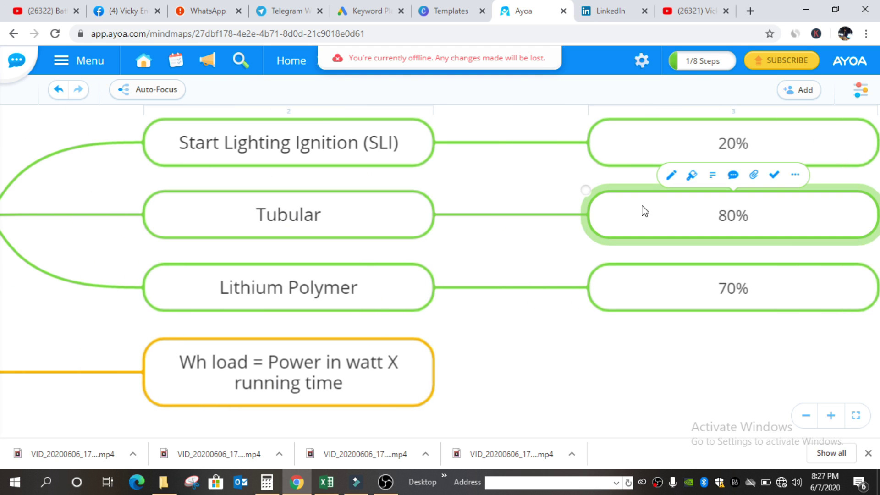
{"action": "left_click", "coordinate": [476, 142]}
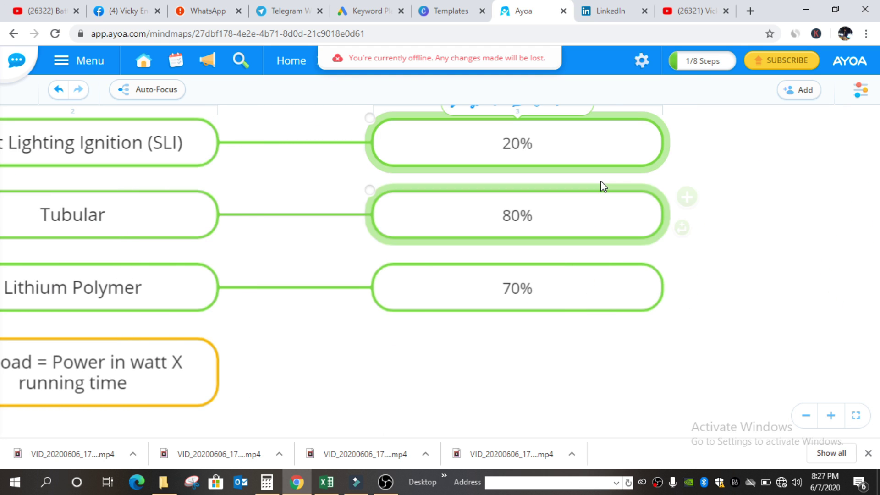
- Review the Ah Battery and Wh Battrey formula nodes, then deselect them
{"action": "scroll", "coordinate": [460, 310], "scroll_direction": "down", "scroll_amount": 2}
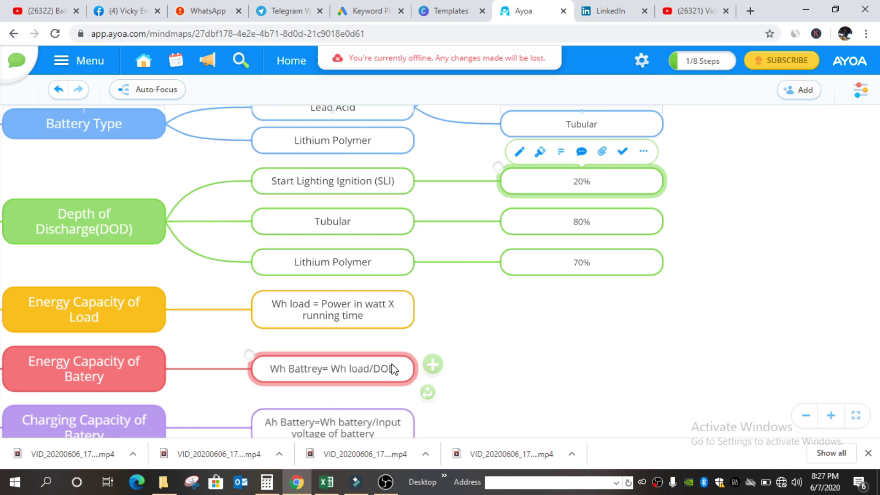
{"action": "scroll", "coordinate": [459, 275], "scroll_direction": "down", "scroll_amount": 1}
{"action": "scroll", "coordinate": [333, 319], "scroll_direction": "up", "scroll_amount": 1}
{"action": "scroll", "coordinate": [341, 316], "scroll_direction": "up", "scroll_amount": 1}
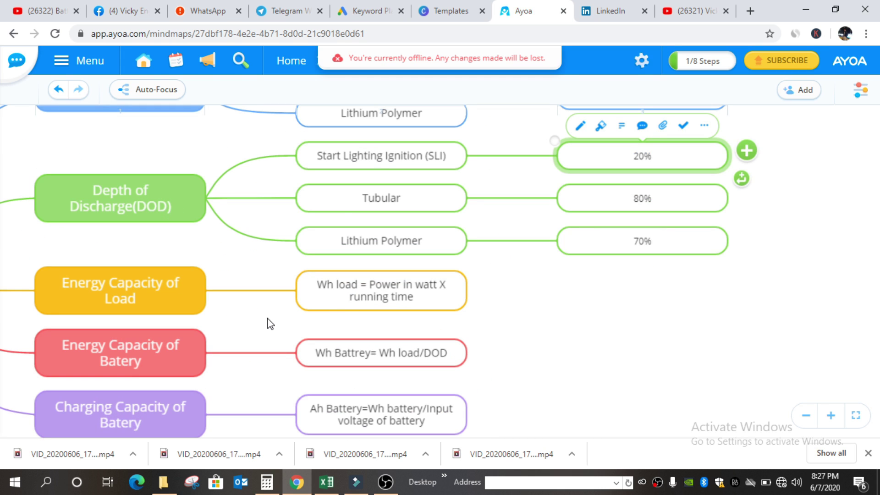
{"action": "scroll", "coordinate": [338, 219], "scroll_direction": "down", "scroll_amount": 2}
{"action": "scroll", "coordinate": [248, 357], "scroll_direction": "up", "scroll_amount": 1}
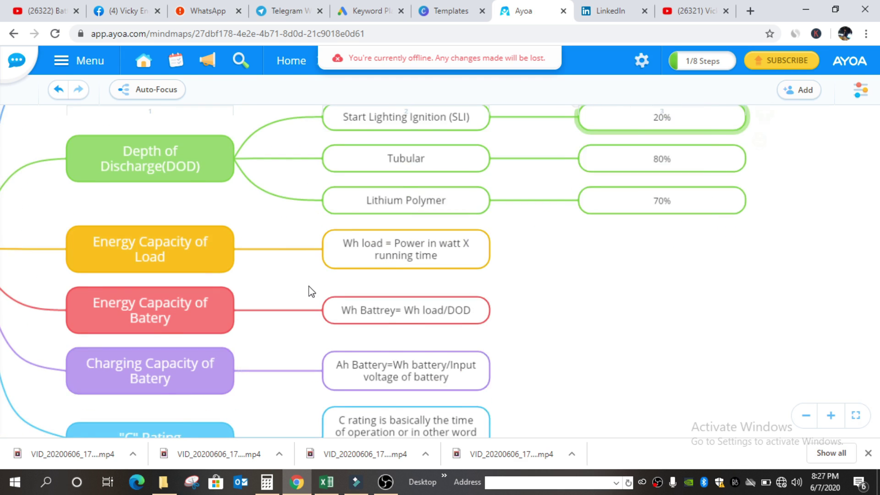
{"action": "scroll", "coordinate": [309, 291], "scroll_direction": "down", "scroll_amount": 2}
{"action": "scroll", "coordinate": [282, 359], "scroll_direction": "up", "scroll_amount": 1}
{"action": "scroll", "coordinate": [282, 359], "scroll_direction": "up", "scroll_amount": 1}
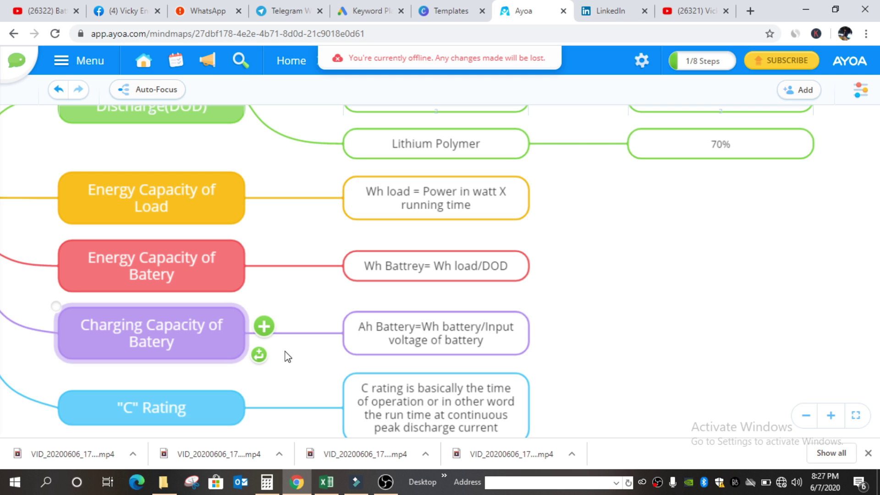
{"action": "scroll", "coordinate": [354, 359], "scroll_direction": "up", "scroll_amount": 1}
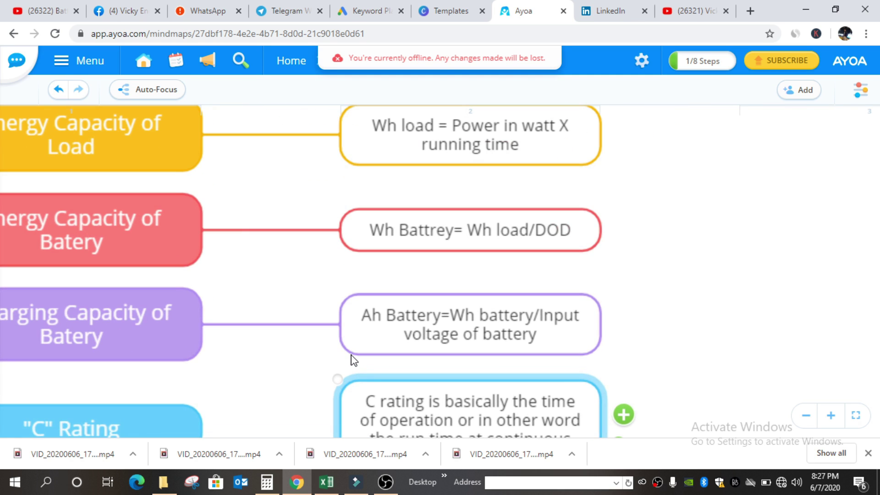
{"action": "scroll", "coordinate": [353, 360], "scroll_direction": "up", "scroll_amount": 1}
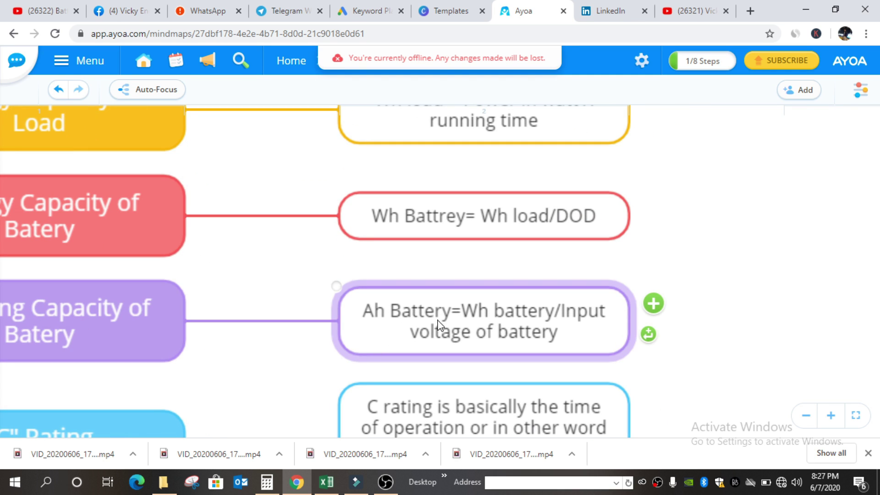
{"action": "left_click", "coordinate": [507, 320]}
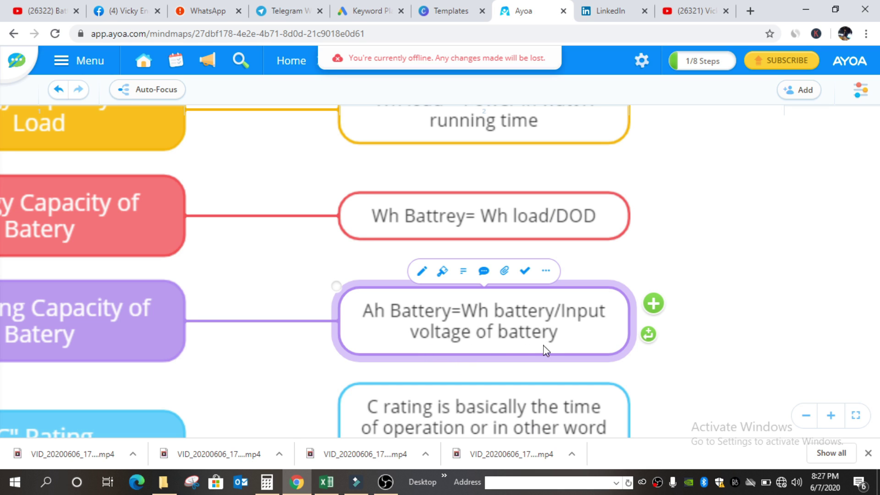
{"action": "left_click", "coordinate": [537, 222]}
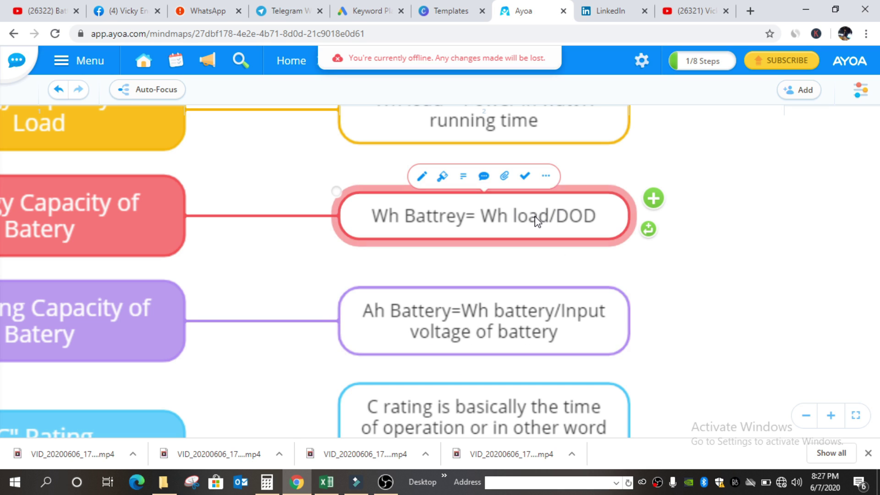
{"action": "left_click", "coordinate": [652, 234]}
- Zoom out until the whole Battery Selection mind map is visible
{"action": "scroll", "coordinate": [651, 233], "scroll_direction": "down", "scroll_amount": 2}
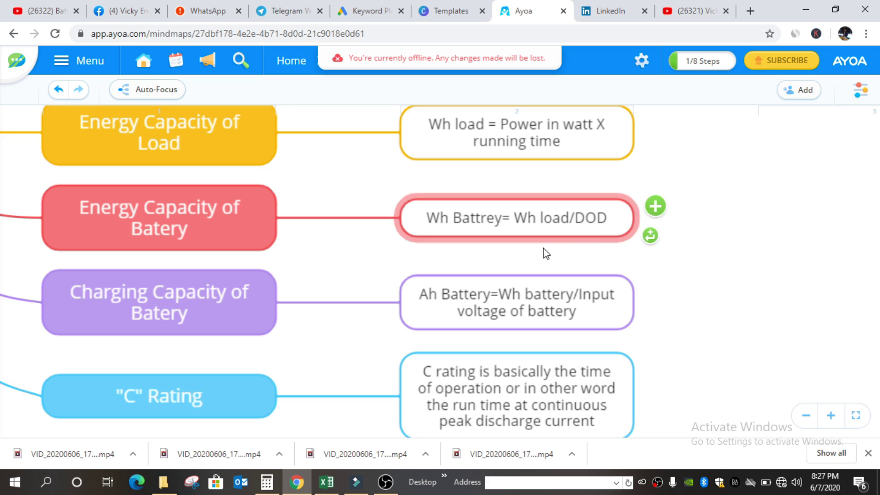
{"action": "scroll", "coordinate": [558, 243], "scroll_direction": "up", "scroll_amount": 1}
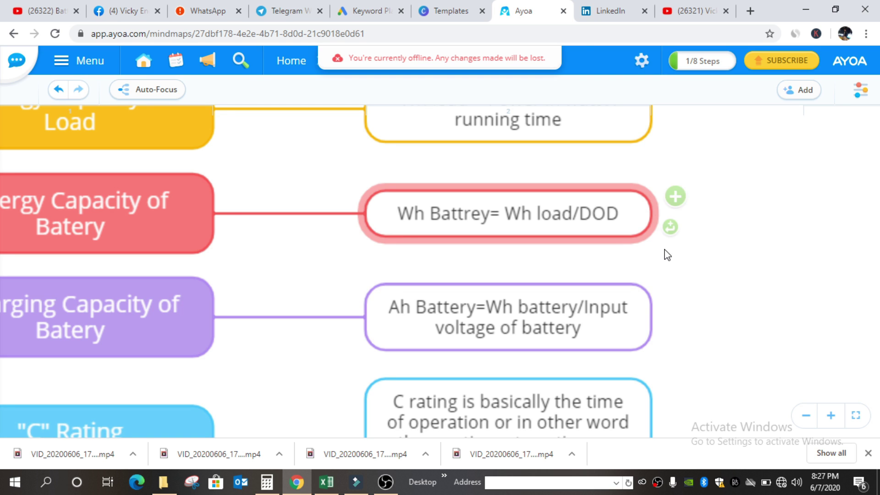
{"action": "scroll", "coordinate": [664, 252], "scroll_direction": "down", "scroll_amount": 1}
{"action": "scroll", "coordinate": [578, 352], "scroll_direction": "up", "scroll_amount": 1}
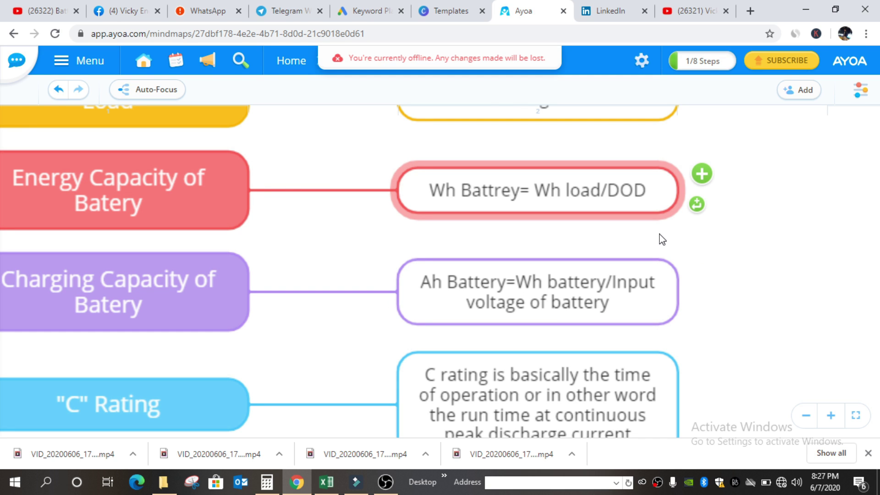
{"action": "scroll", "coordinate": [641, 237], "scroll_direction": "down", "scroll_amount": 1}
{"action": "scroll", "coordinate": [632, 310], "scroll_direction": "up", "scroll_amount": 1}
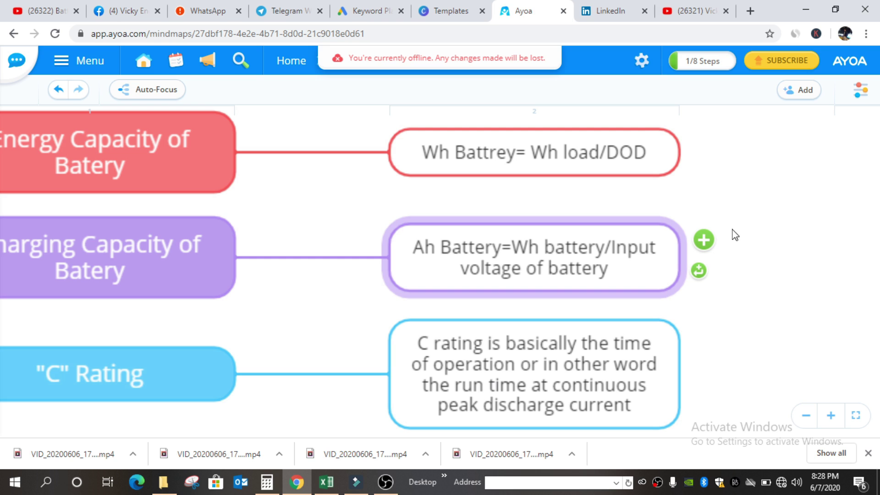
{"action": "scroll", "coordinate": [706, 192], "scroll_direction": "down", "scroll_amount": 1}
{"action": "scroll", "coordinate": [394, 306], "scroll_direction": "up", "scroll_amount": 1}
{"action": "scroll", "coordinate": [251, 290], "scroll_direction": "down", "scroll_amount": 2}
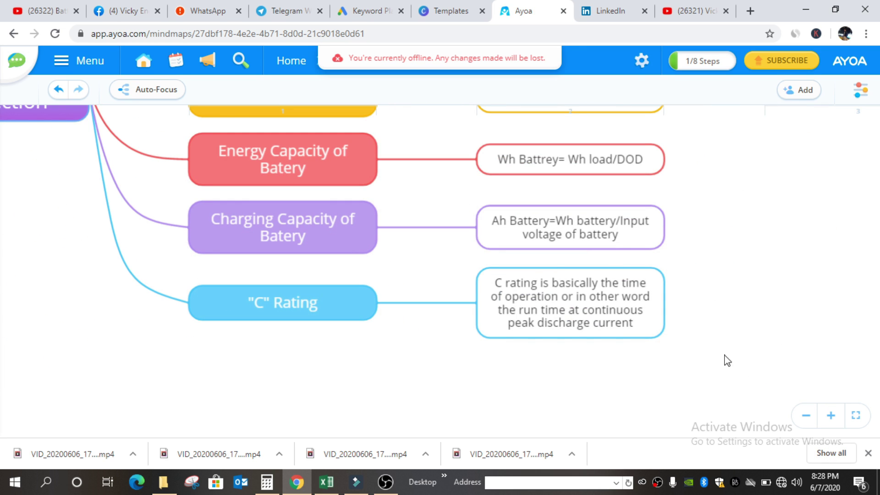
{"action": "scroll", "coordinate": [678, 291], "scroll_direction": "up", "scroll_amount": 1}
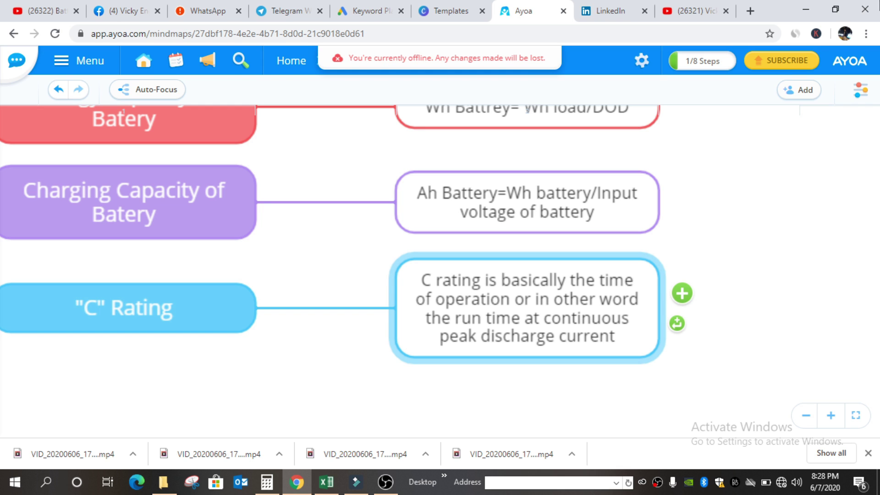
{"action": "scroll", "coordinate": [614, 247], "scroll_direction": "down", "scroll_amount": 1}
{"action": "scroll", "coordinate": [597, 298], "scroll_direction": "down", "scroll_amount": 5}
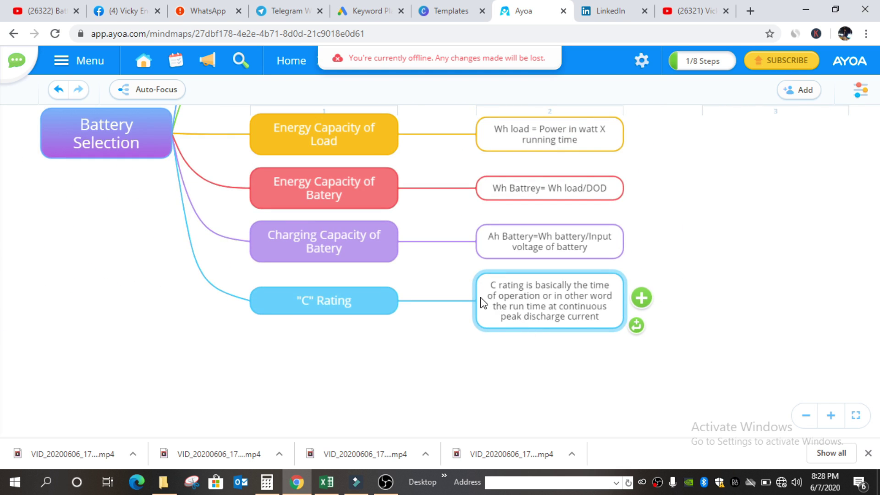
{"action": "scroll", "coordinate": [634, 169], "scroll_direction": "up", "scroll_amount": 5}
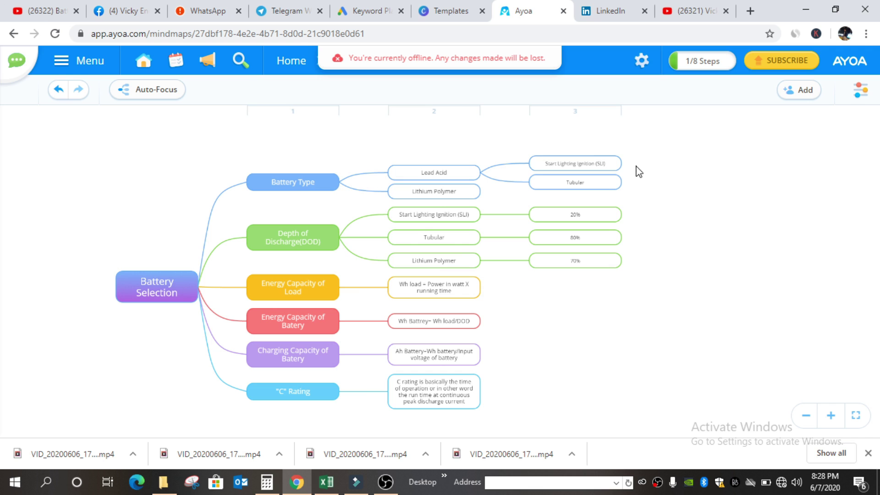
{"action": "scroll", "coordinate": [591, 145], "scroll_direction": "down", "scroll_amount": 2}
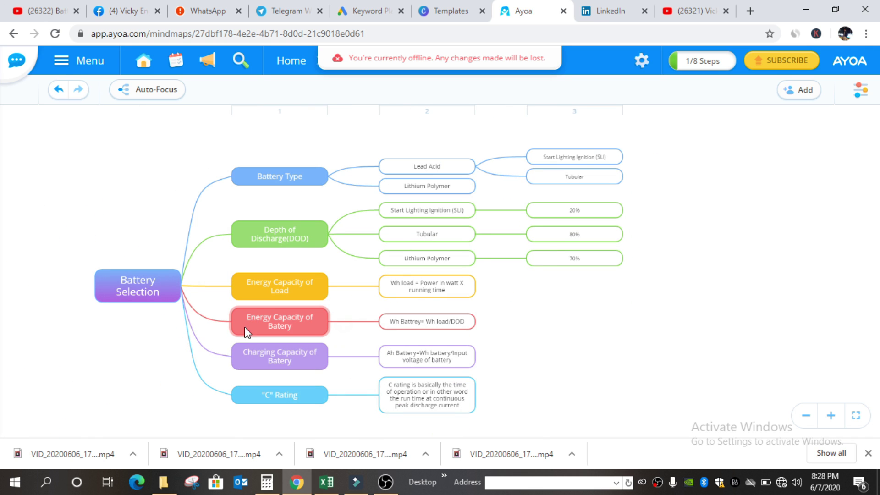
{"action": "scroll", "coordinate": [274, 318], "scroll_direction": "up", "scroll_amount": 3}
- Switch to the Battery Selection Sheet workbook in Excel from the taskbar
{"action": "mouse_move", "coordinate": [379, 220]}
{"action": "scroll", "coordinate": [379, 220], "scroll_direction": "down", "scroll_amount": 3}
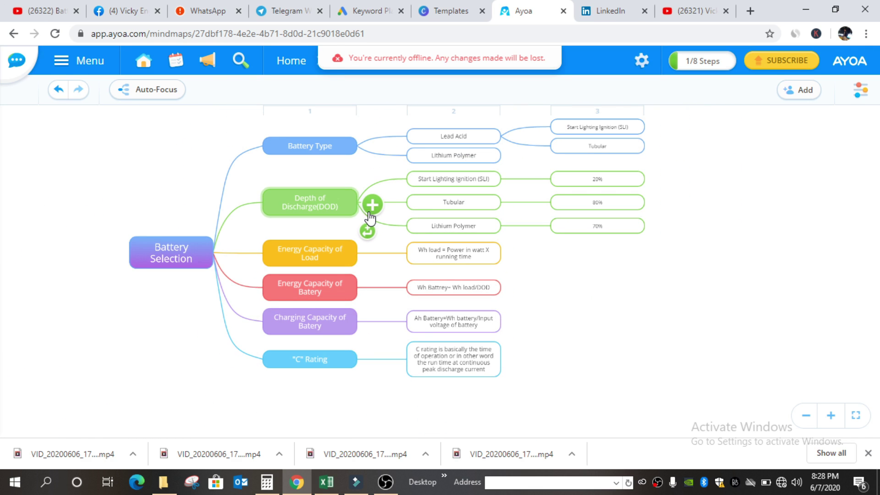
{"action": "left_click", "coordinate": [326, 482]}
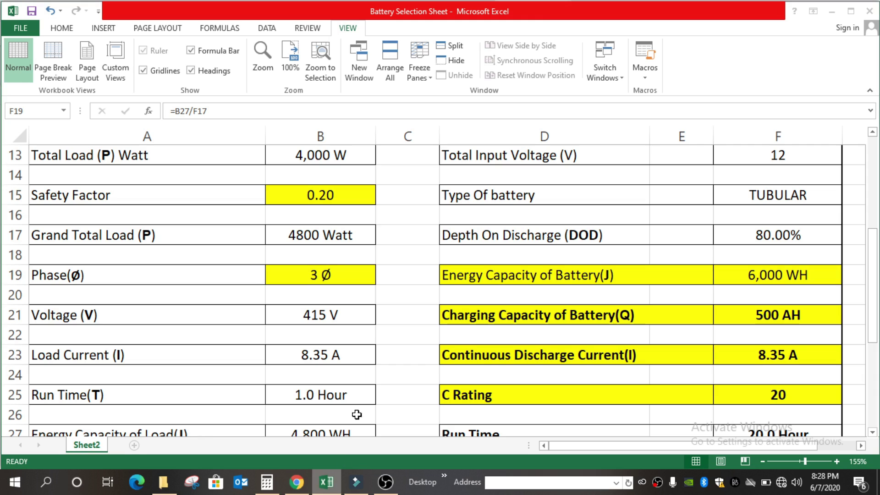
{"action": "scroll", "coordinate": [355, 288], "scroll_direction": "up", "scroll_amount": 4}
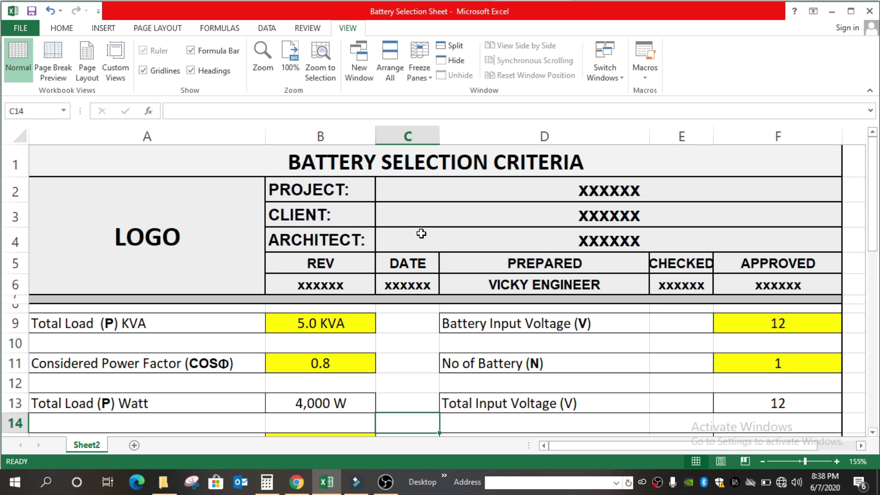
{"action": "scroll", "coordinate": [420, 234], "scroll_direction": "down", "scroll_amount": 3}
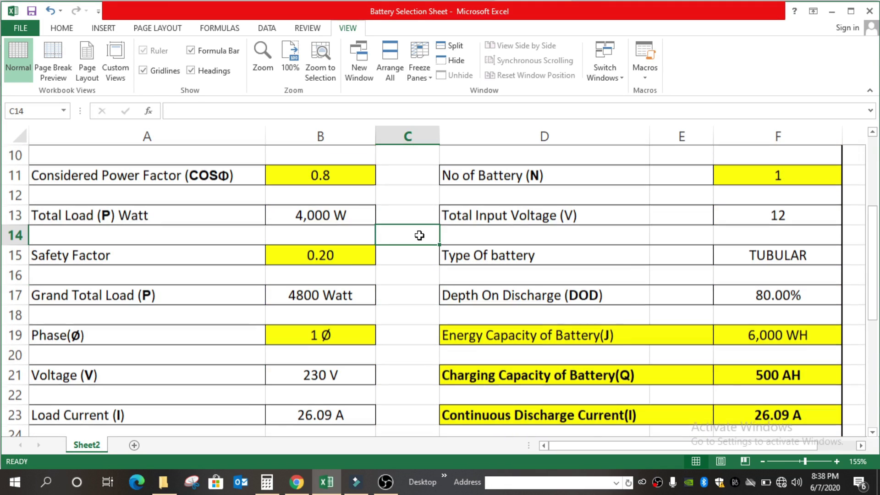
{"action": "scroll", "coordinate": [419, 234], "scroll_direction": "down", "scroll_amount": 3}
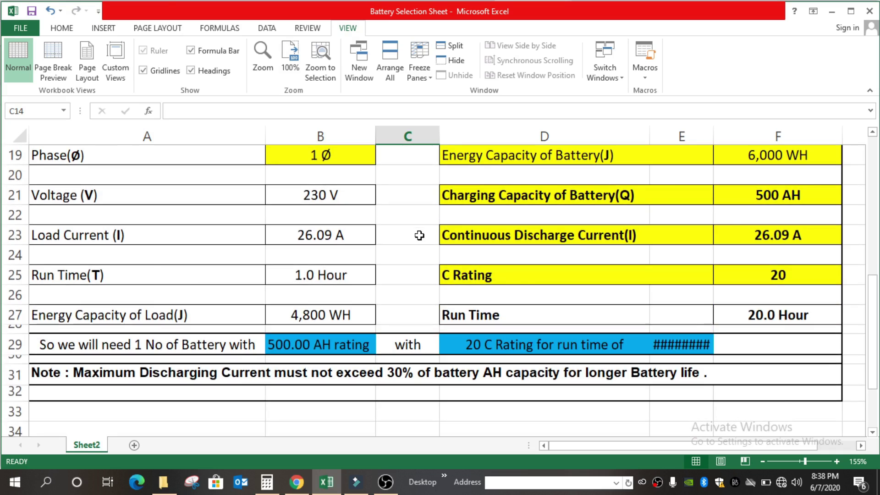
{"action": "scroll", "coordinate": [419, 234], "scroll_direction": "up", "scroll_amount": 5}
{"action": "left_click", "coordinate": [335, 243]}
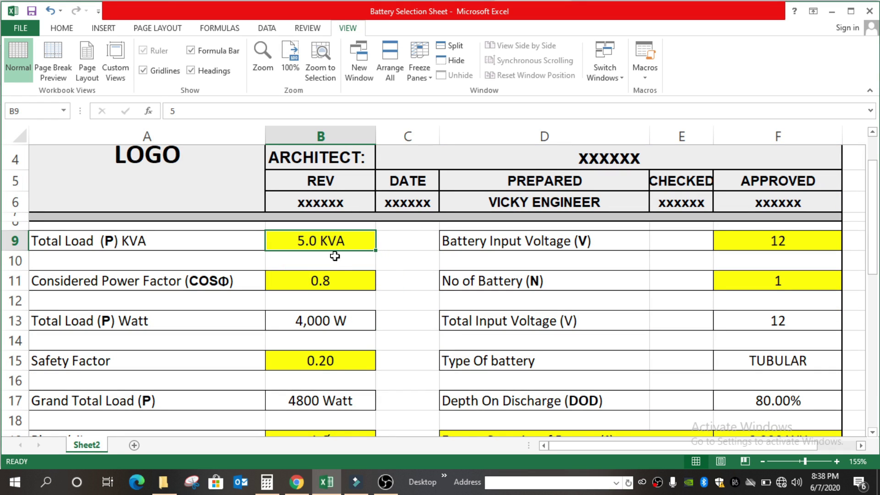
{"action": "left_click", "coordinate": [339, 278]}
{"action": "scroll", "coordinate": [359, 257], "scroll_direction": "down", "scroll_amount": 4}
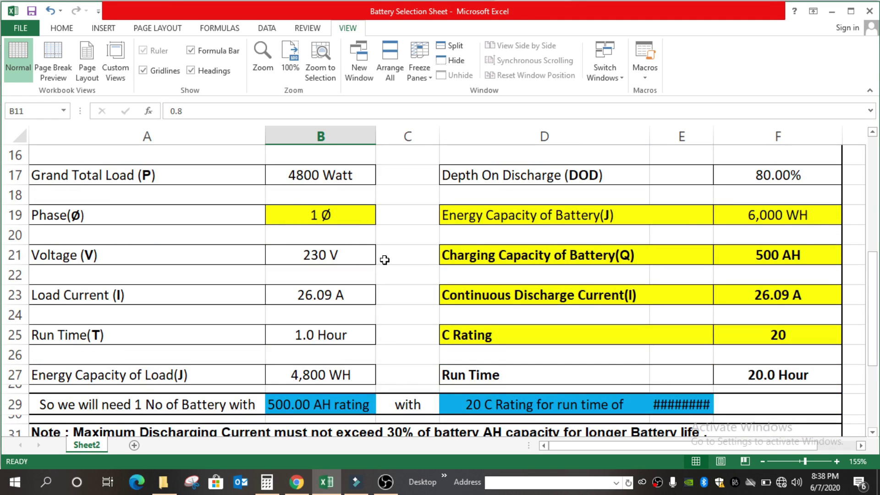
{"action": "left_click", "coordinate": [774, 334]}
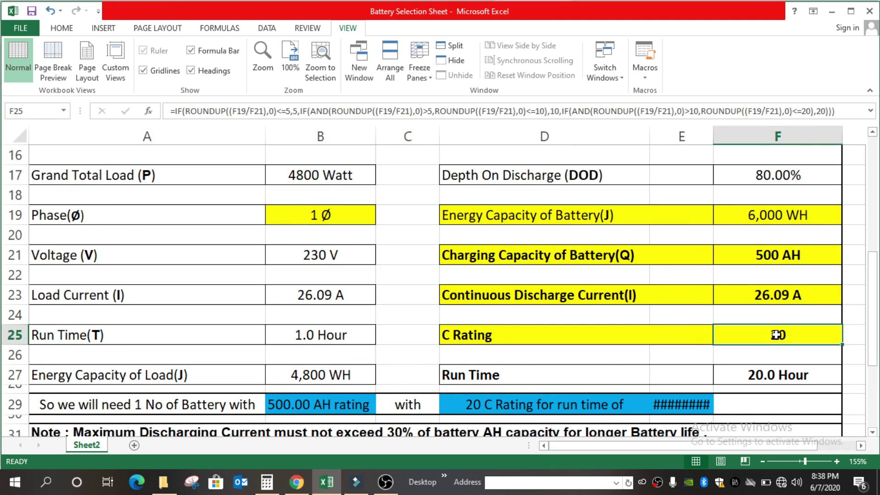
{"action": "left_click", "coordinate": [777, 254]}
{"action": "left_click", "coordinate": [778, 219]}
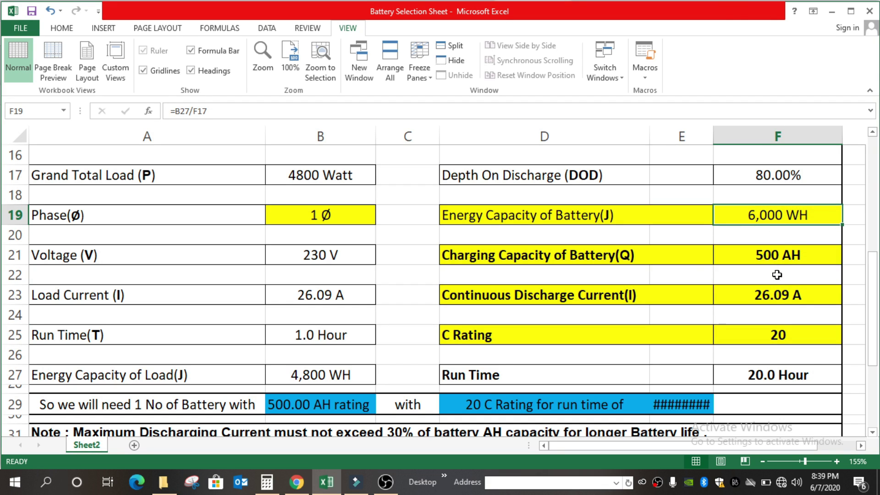
{"action": "left_click", "coordinate": [789, 297]}
{"action": "left_click", "coordinate": [782, 336]}
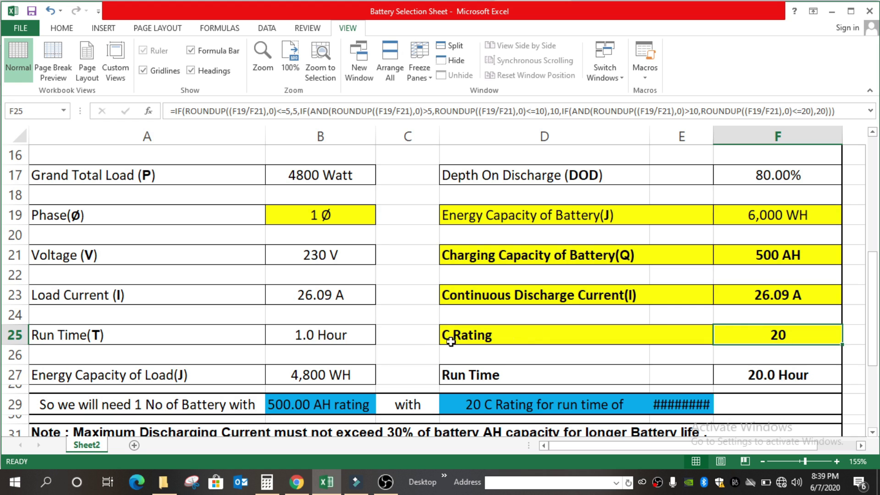
{"action": "scroll", "coordinate": [426, 255], "scroll_direction": "up", "scroll_amount": 5}
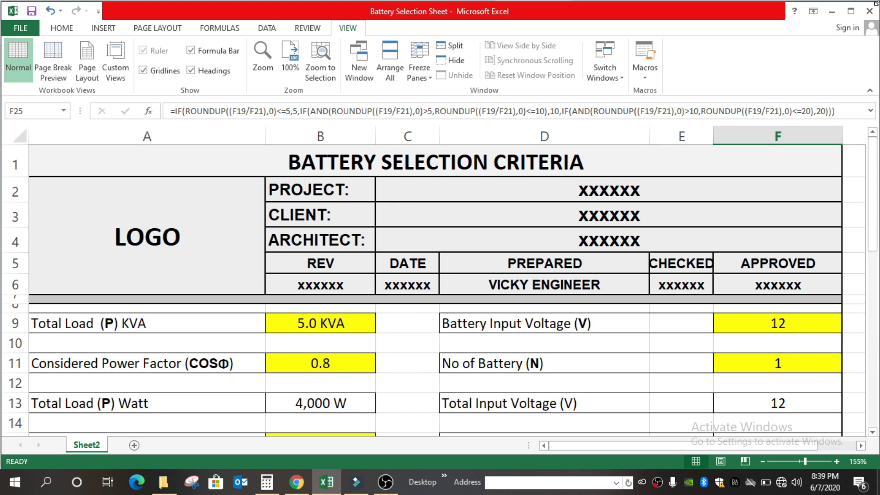
{"action": "scroll", "coordinate": [408, 215], "scroll_direction": "down", "scroll_amount": 3}
{"action": "scroll", "coordinate": [293, 259], "scroll_direction": "up", "scroll_amount": 2}
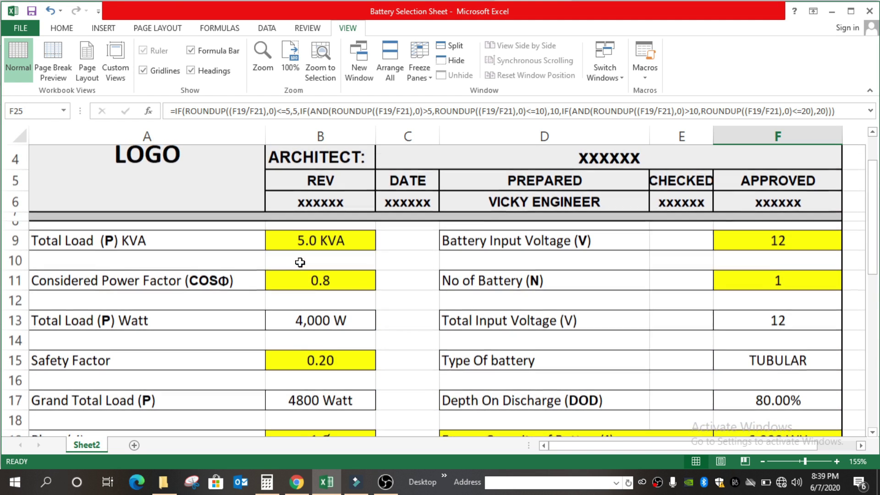
{"action": "double_click", "coordinate": [320, 244]}
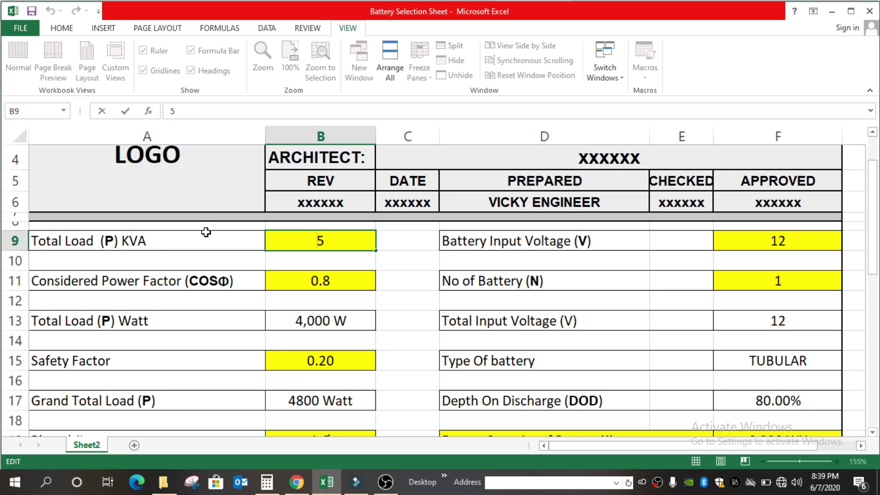
{"action": "key", "text": "Escape"}
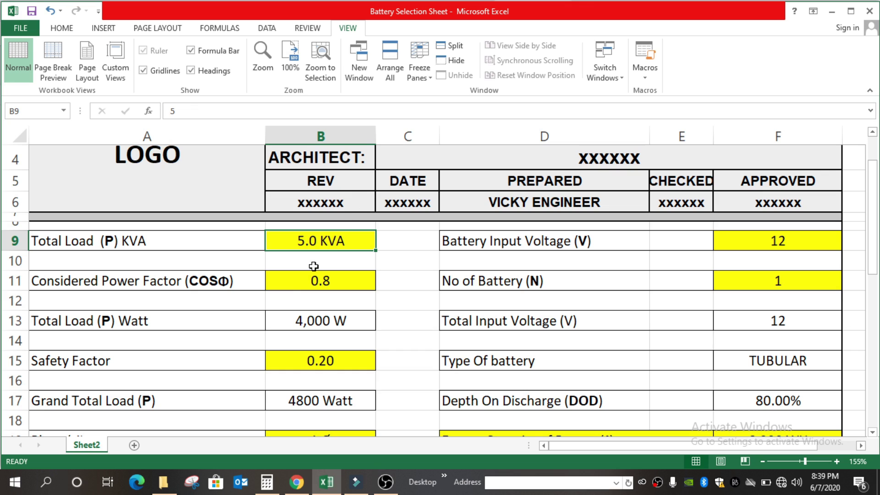
{"action": "left_click", "coordinate": [315, 285]}
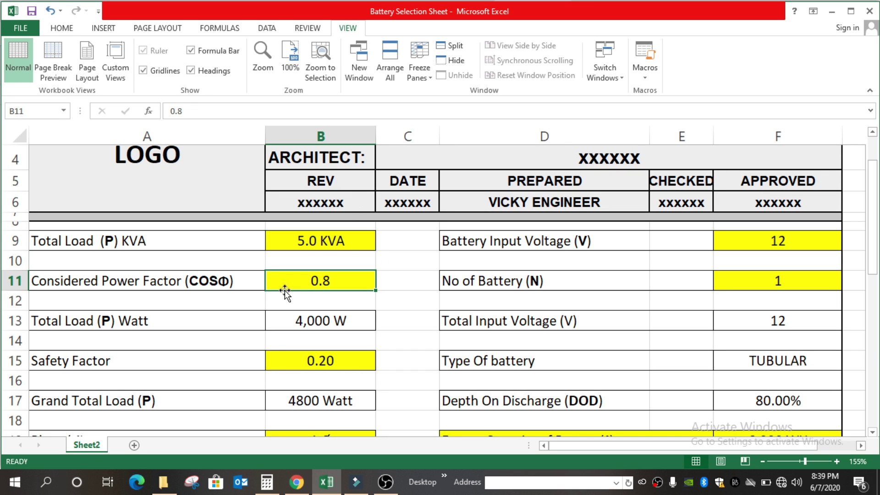
{"action": "scroll", "coordinate": [285, 292], "scroll_direction": "down", "scroll_amount": 1}
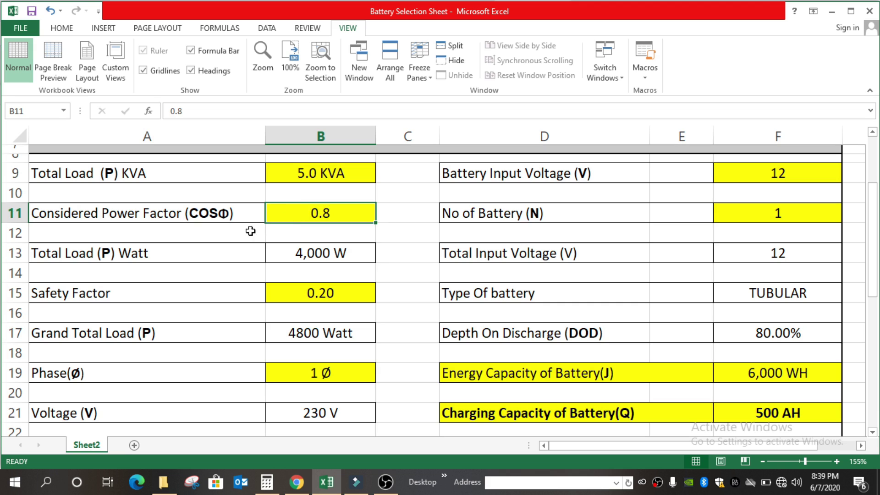
{"action": "double_click", "coordinate": [338, 255]}
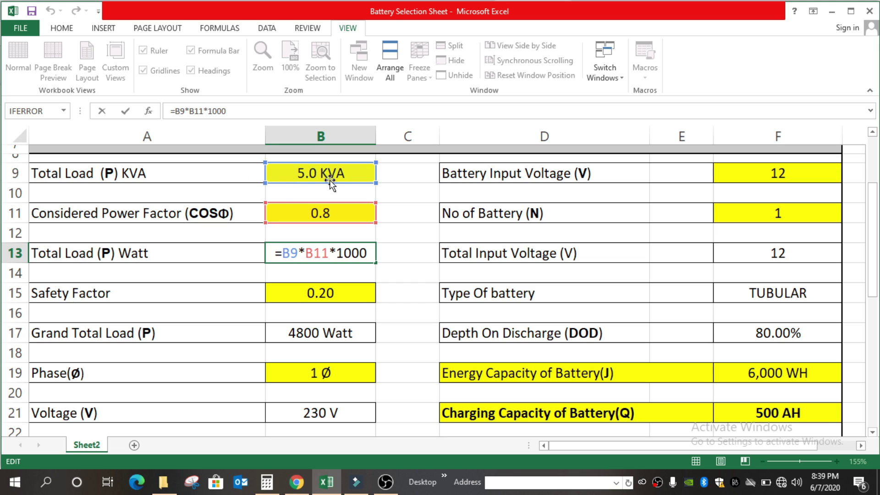
{"action": "left_click", "coordinate": [328, 215]}
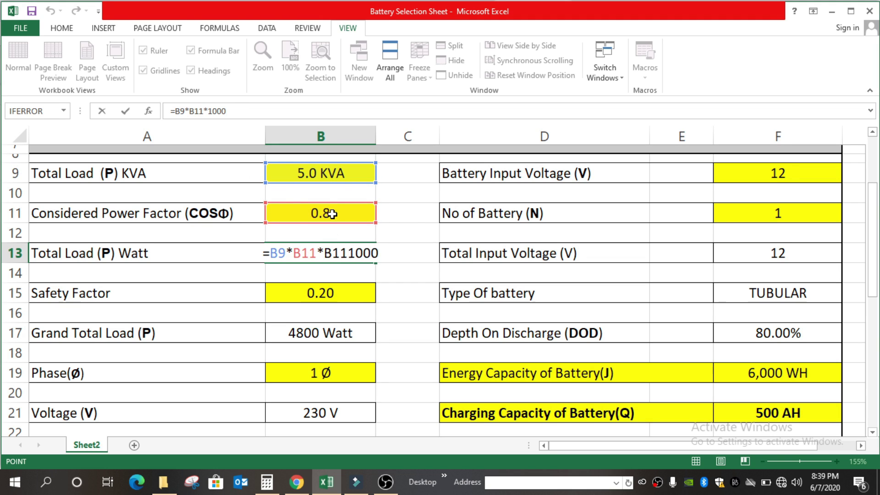
{"action": "key", "text": "BackSpace"}
{"action": "key", "text": "BackSpace"}
{"action": "key", "text": "BackSpace"}
{"action": "key", "text": "ctrl+Return"}
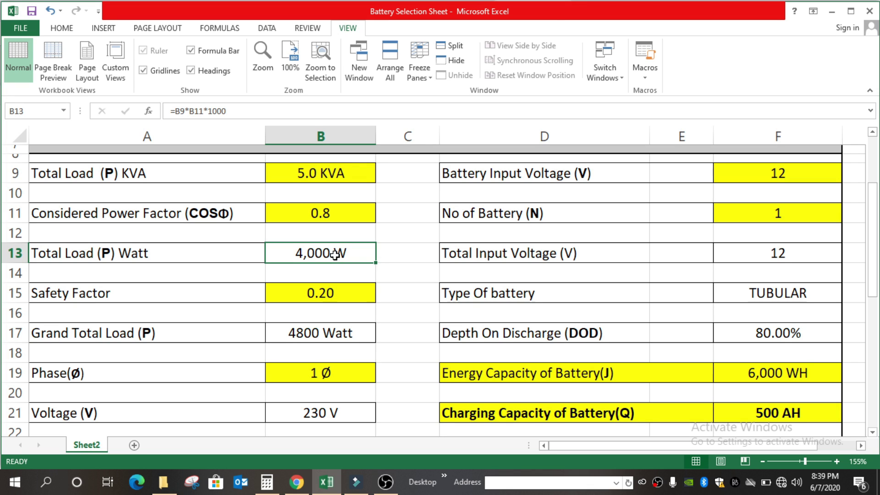
{"action": "scroll", "coordinate": [405, 249], "scroll_direction": "down", "scroll_amount": 2}
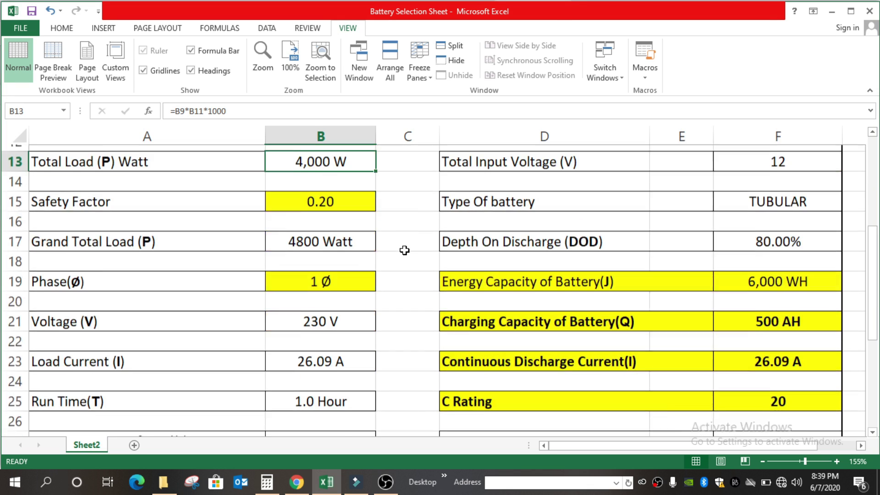